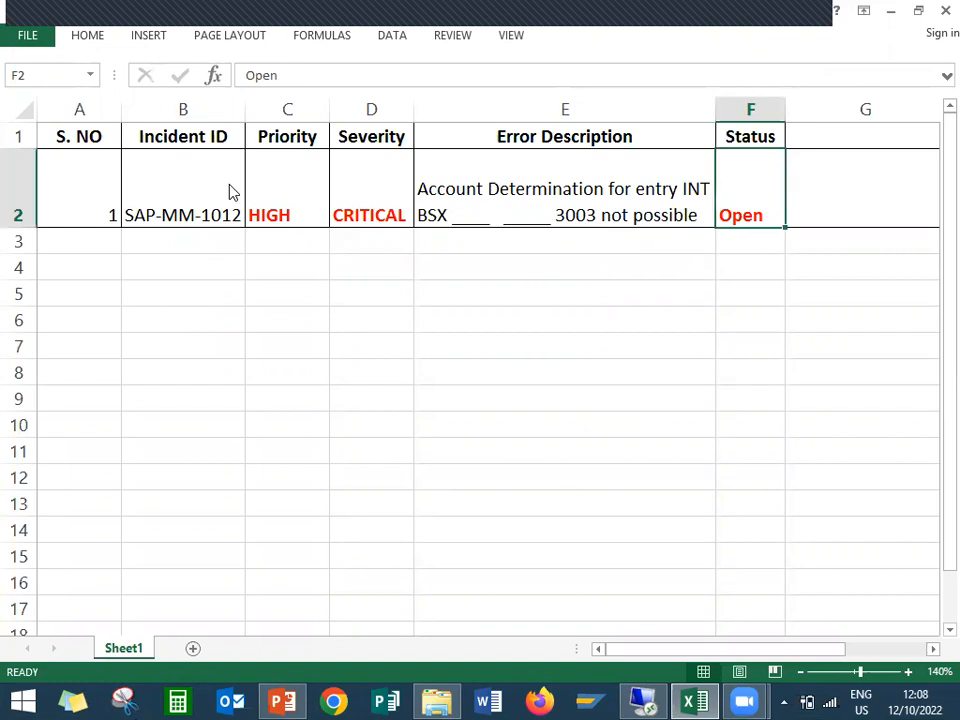
Review the error description and status of the incident in row 2
click(511, 200)
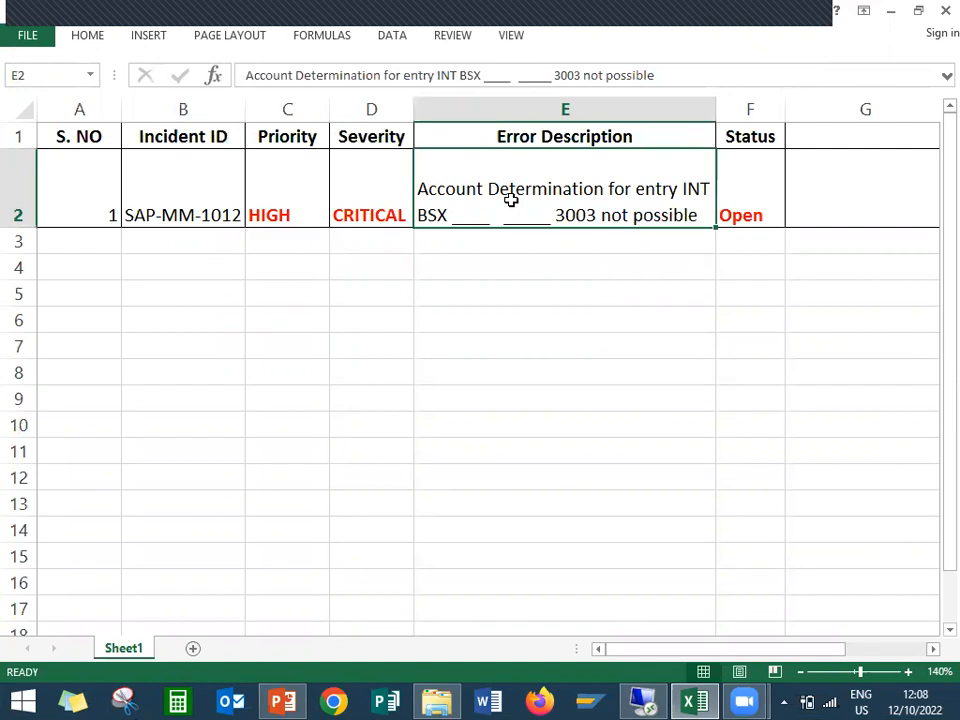
click(738, 190)
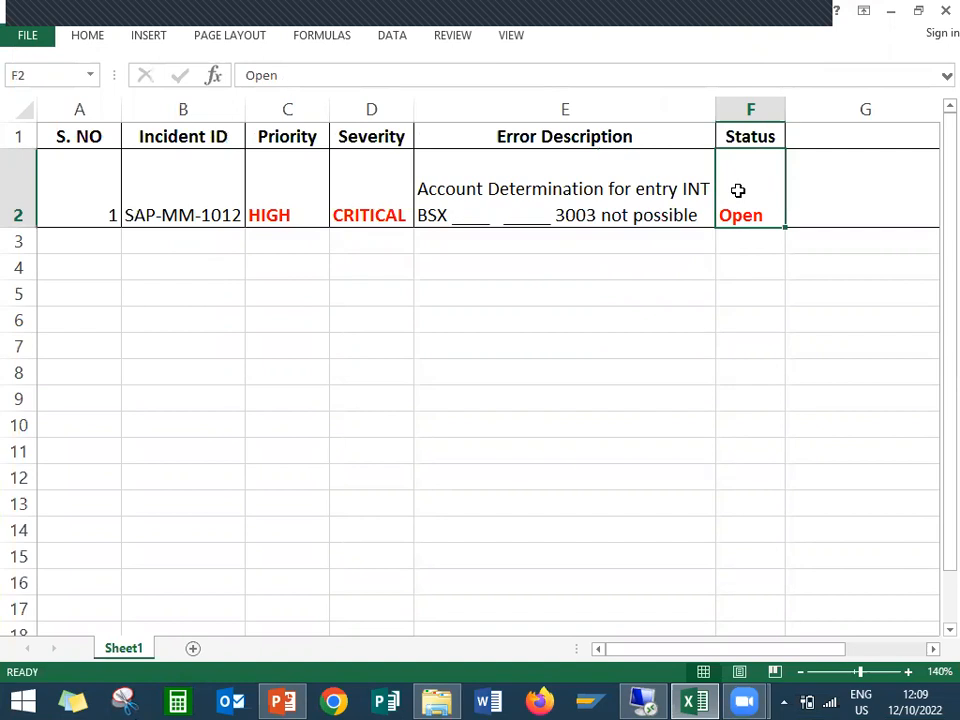
click(634, 195)
click(754, 196)
Switch to SAP Logon in the remote desktop session and open the S4HANA connection
click(644, 701)
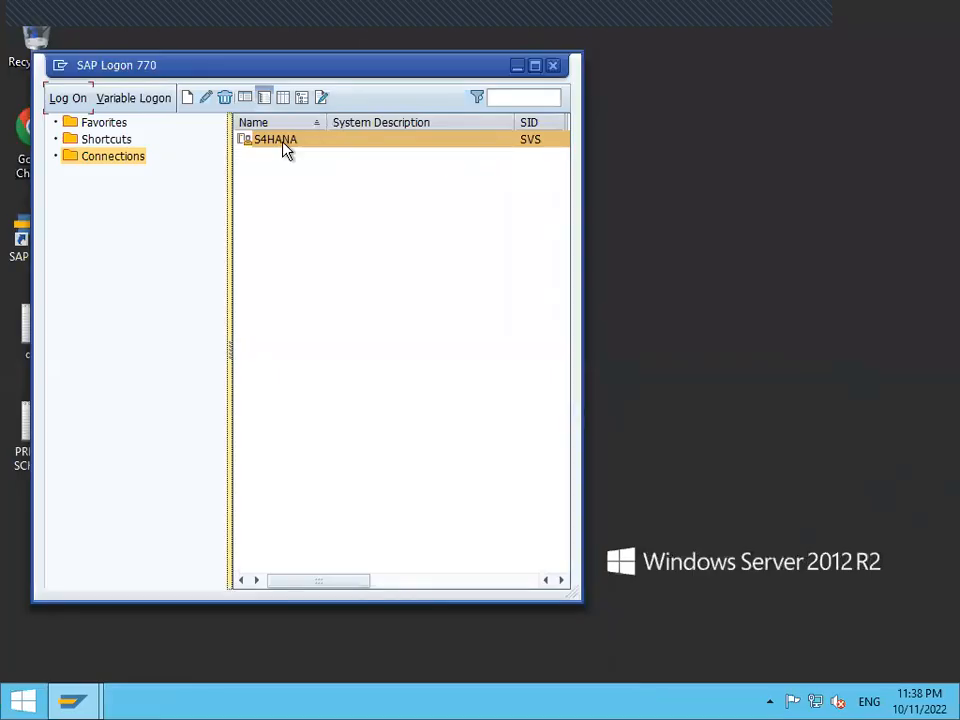
click(287, 148)
double_click(287, 148)
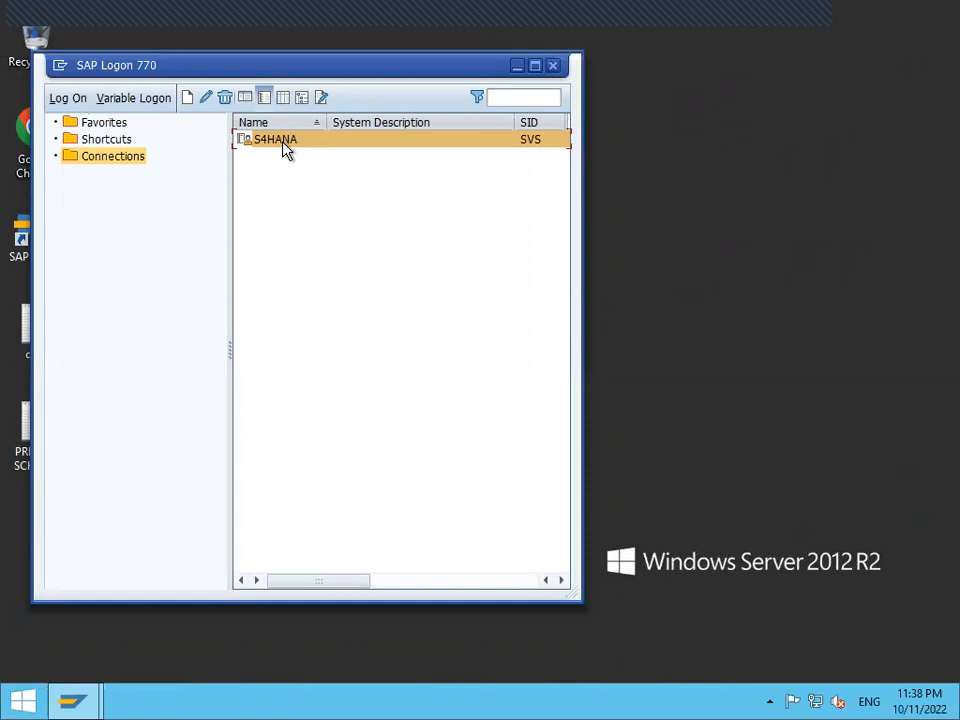
key(Return)
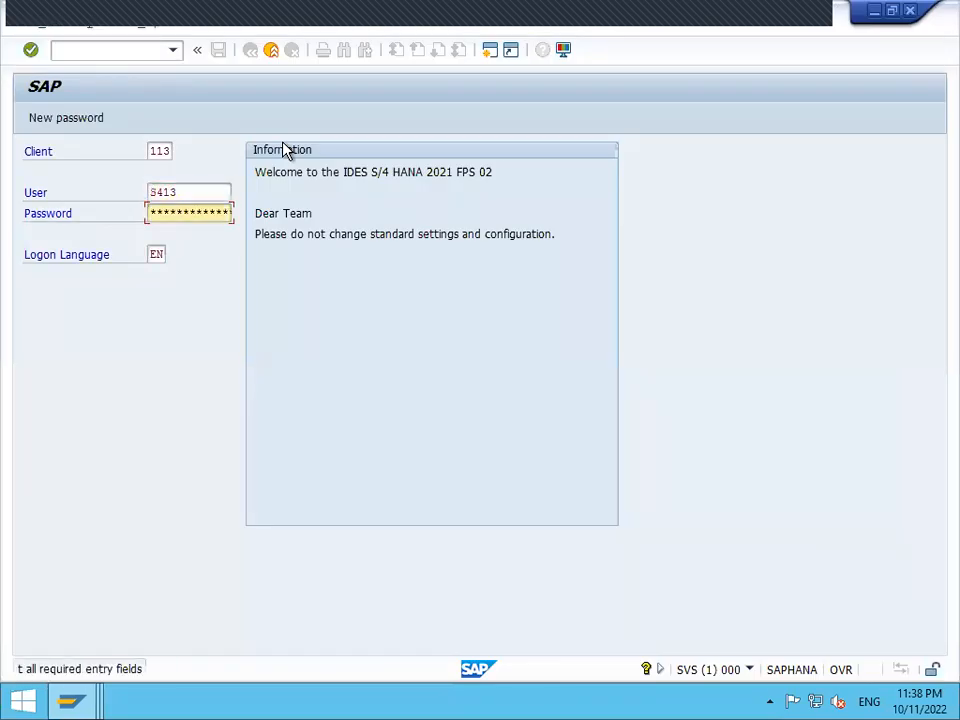
Log on to client 113 by entering the account password and acknowledge the licence expiration information
key(Tab)
key(Return)
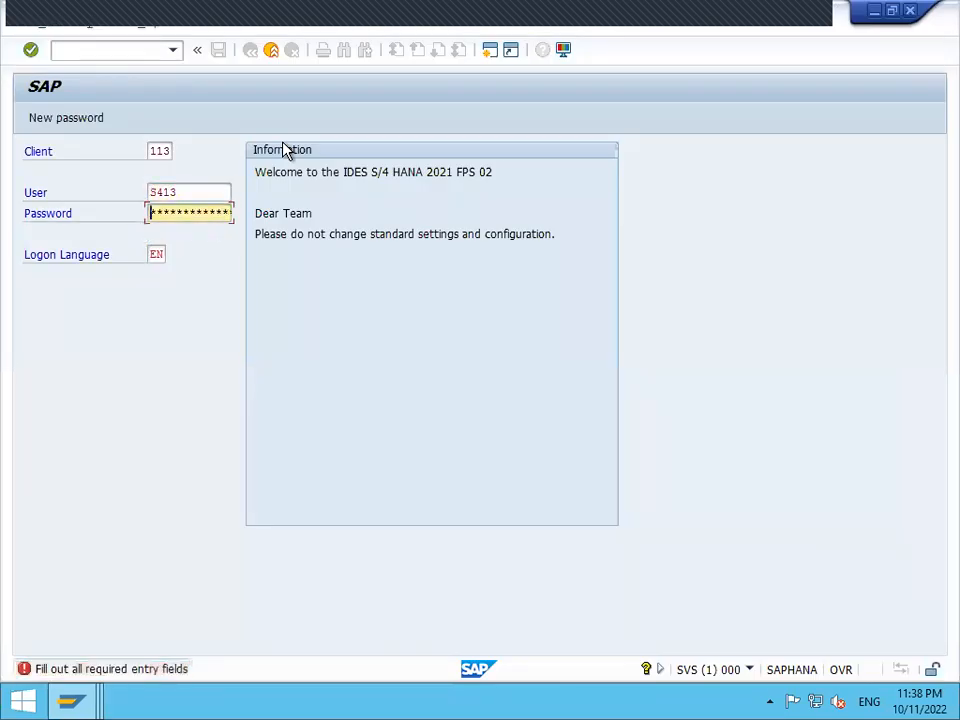
text(****)
key(Return)
click(89, 515)
click(588, 667)
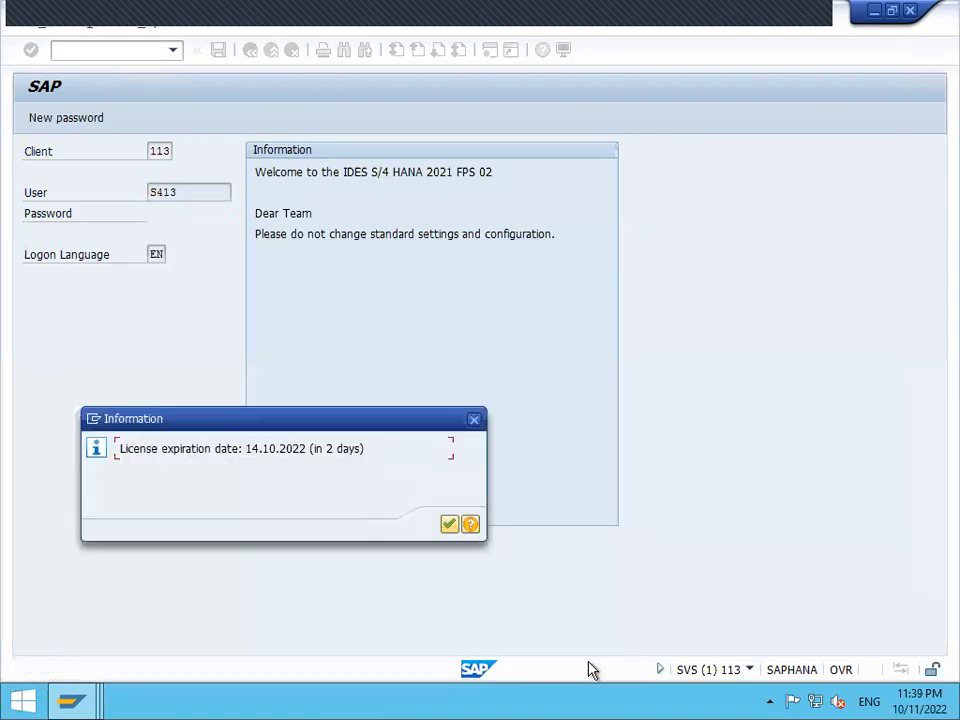
click(449, 527)
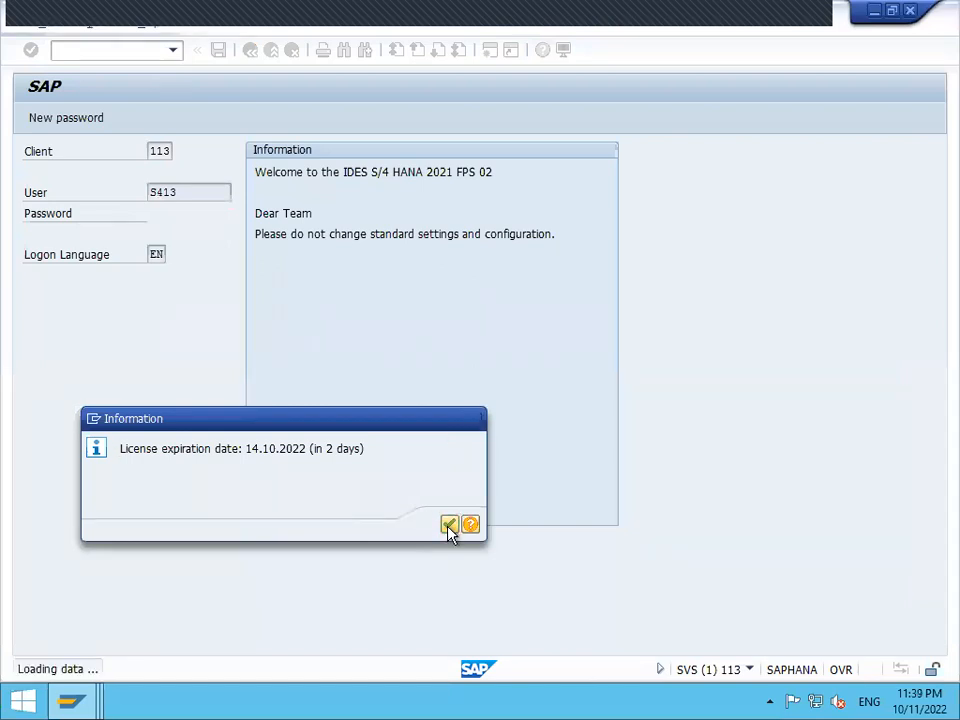
Run transaction ME21N to start a standard purchase order and enter the supplier number
text(ME21N)
key(Return)
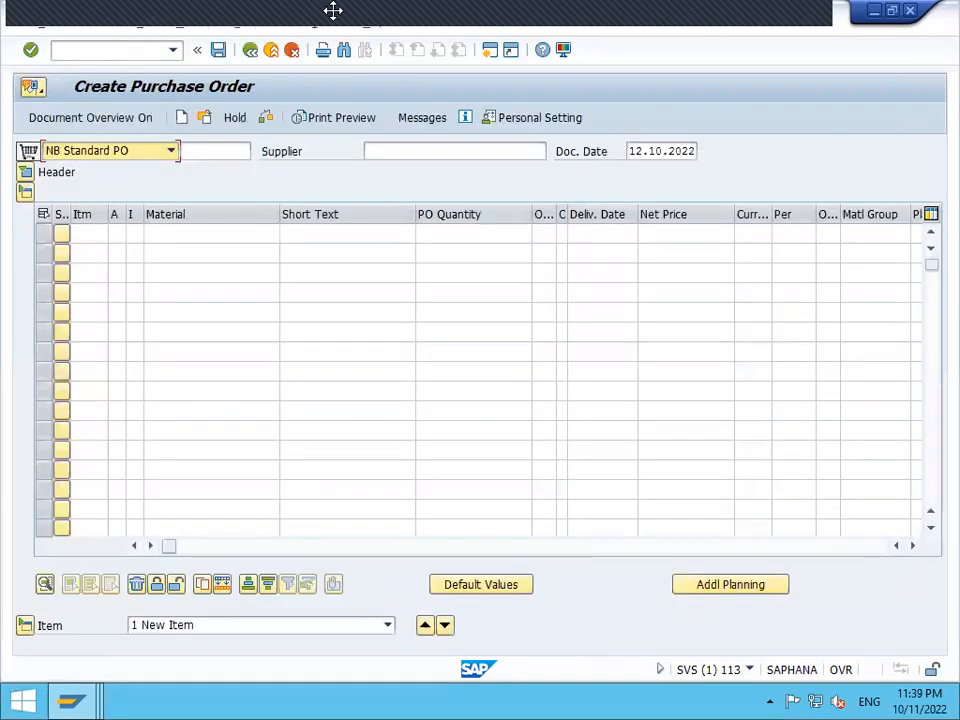
click(405, 149)
text(100055)
key(Return)
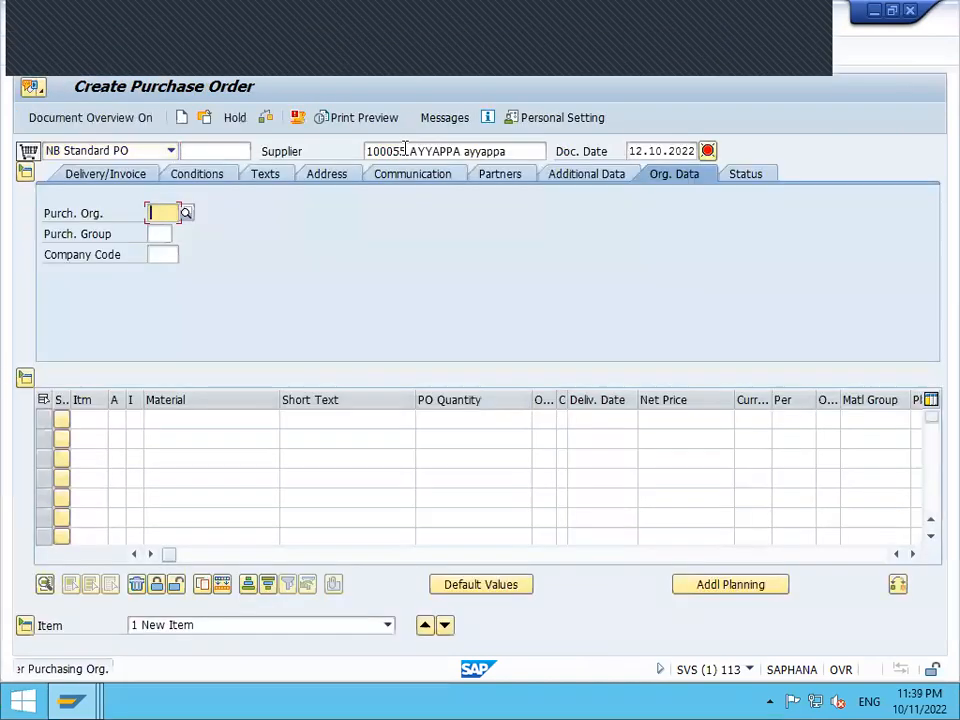
Set the purchase order's purchasing organization to HK02 and its purchasing group to 001
text(HK02)
key(Return)
text(001)
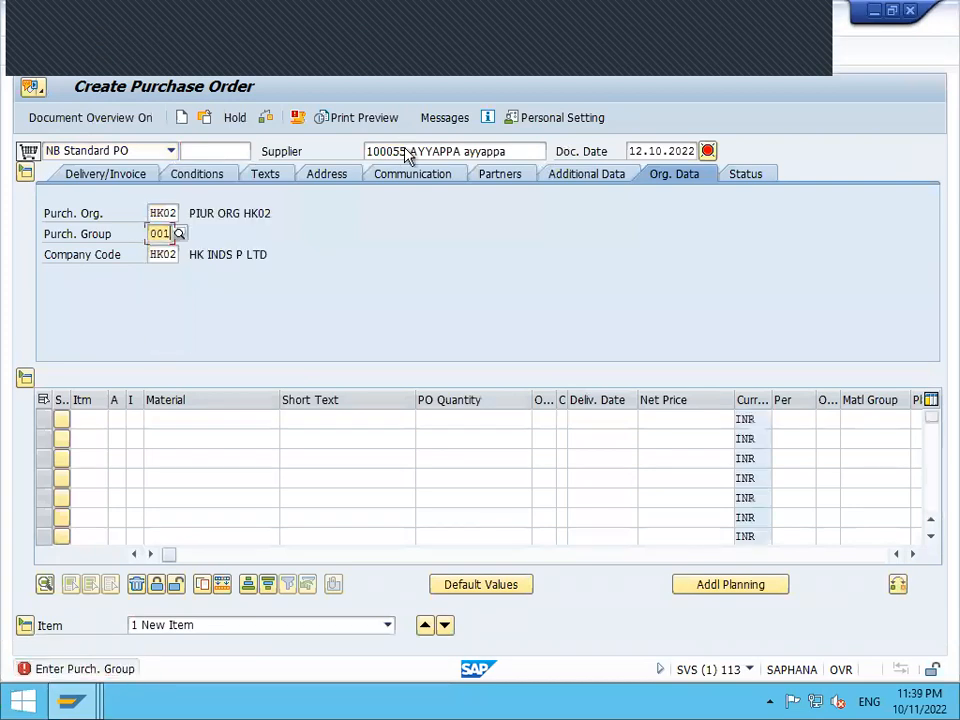
key(Return)
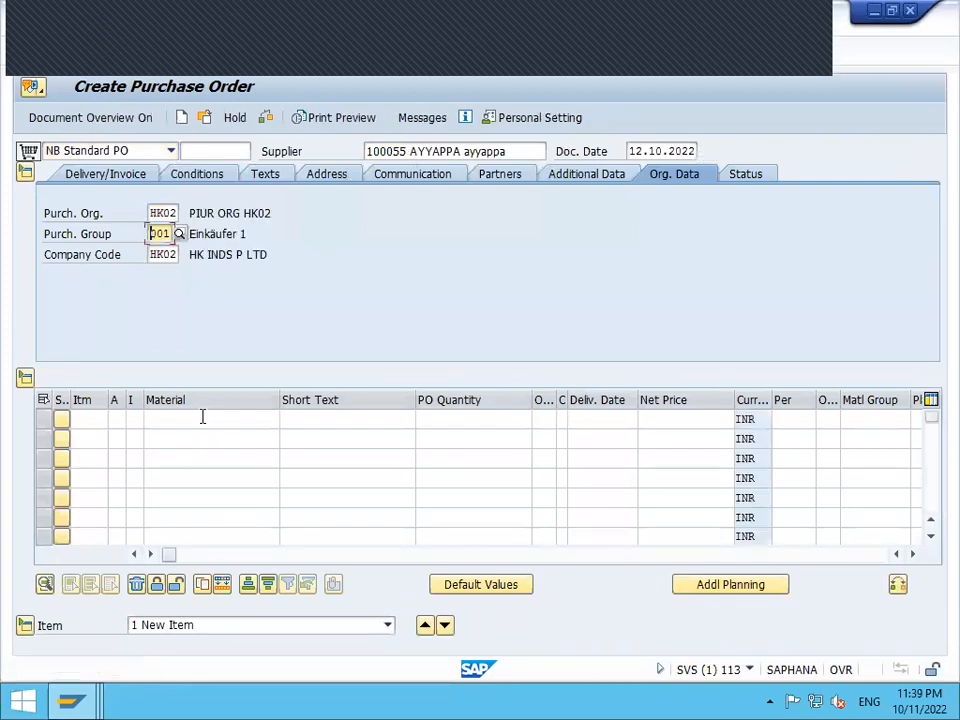
Add material 416 as the first purchase order item with a PO quantity of 10
click(202, 417)
text(416)
key(Return)
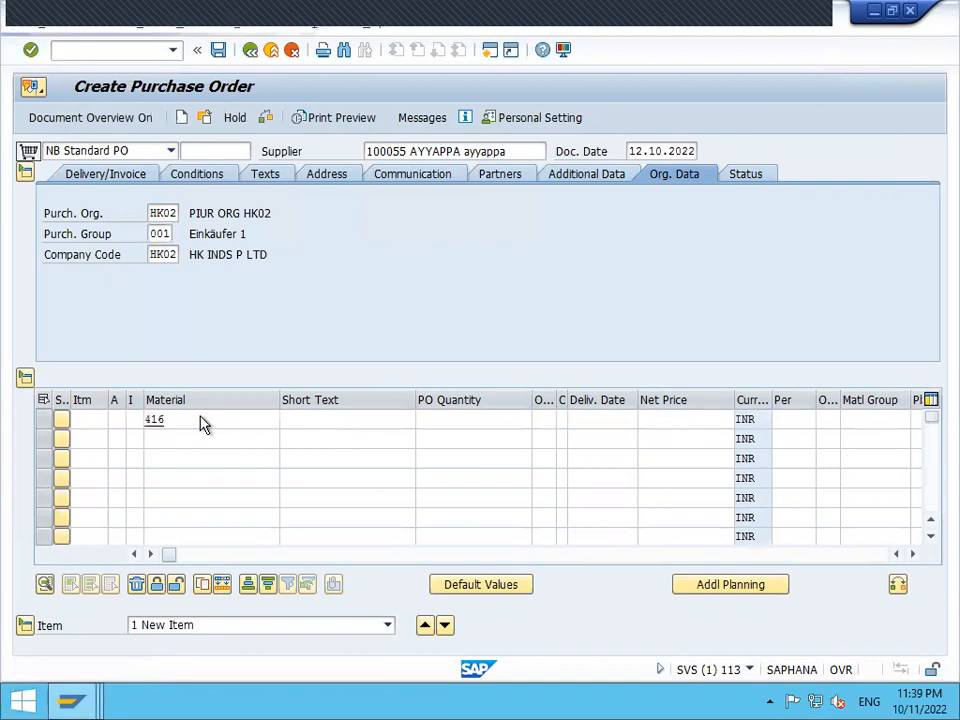
click(452, 231)
text(10)
key(Return)
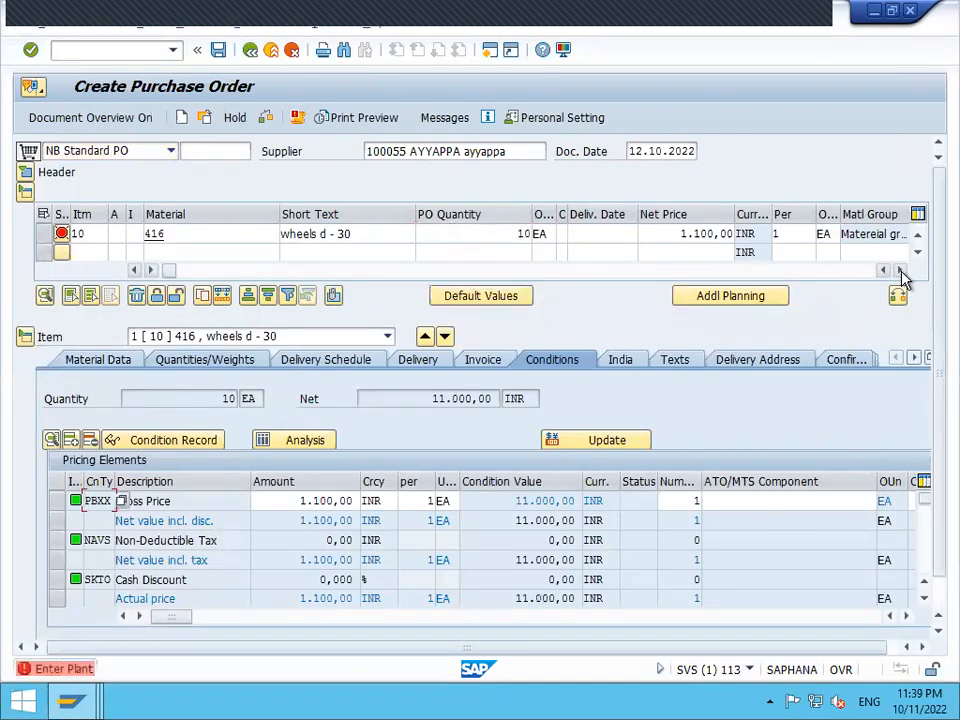
Assign plant HK PLANT and storage location PLANT HK02 AFS to the purchase order item
click(899, 270)
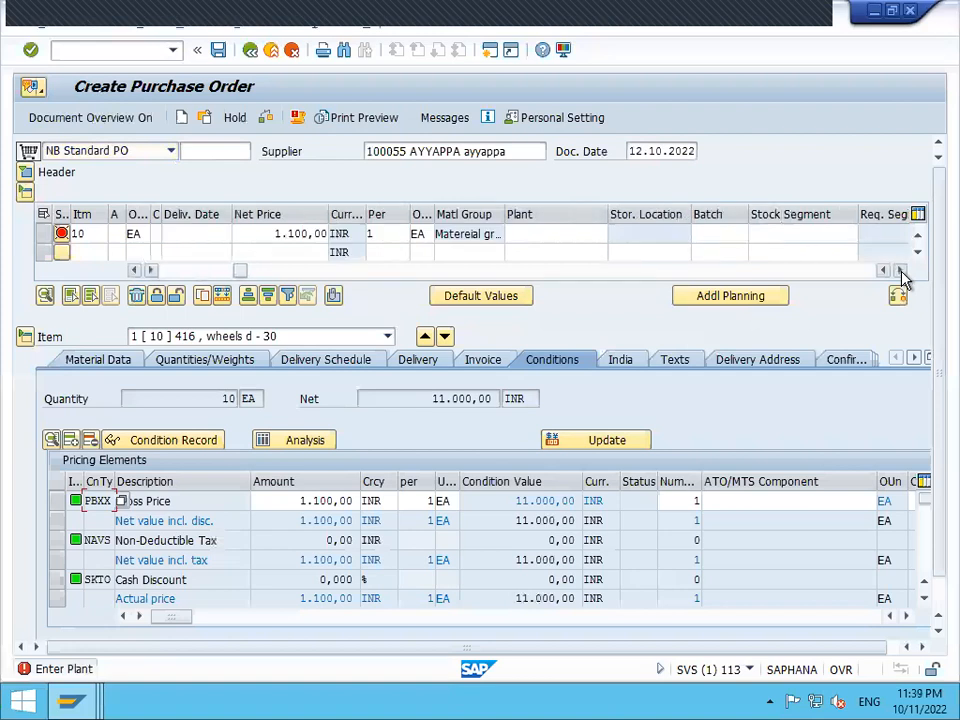
click(590, 239)
click(593, 247)
key(Return)
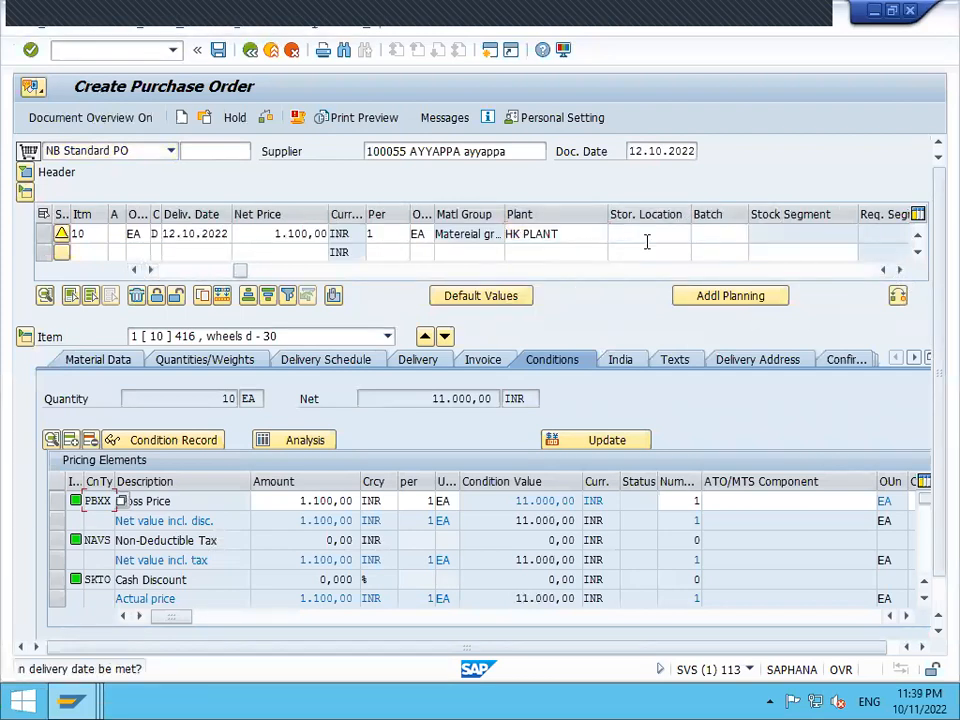
click(647, 241)
click(650, 251)
key(Return)
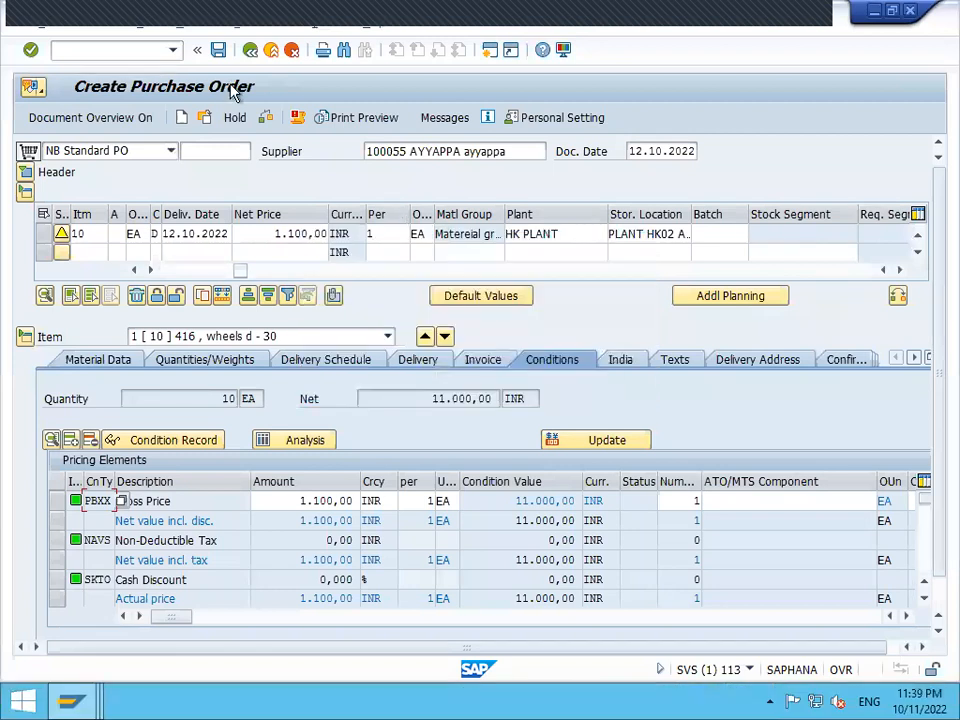
Save the purchase order despite the system messages and copy its number from the confirmation message
click(217, 50)
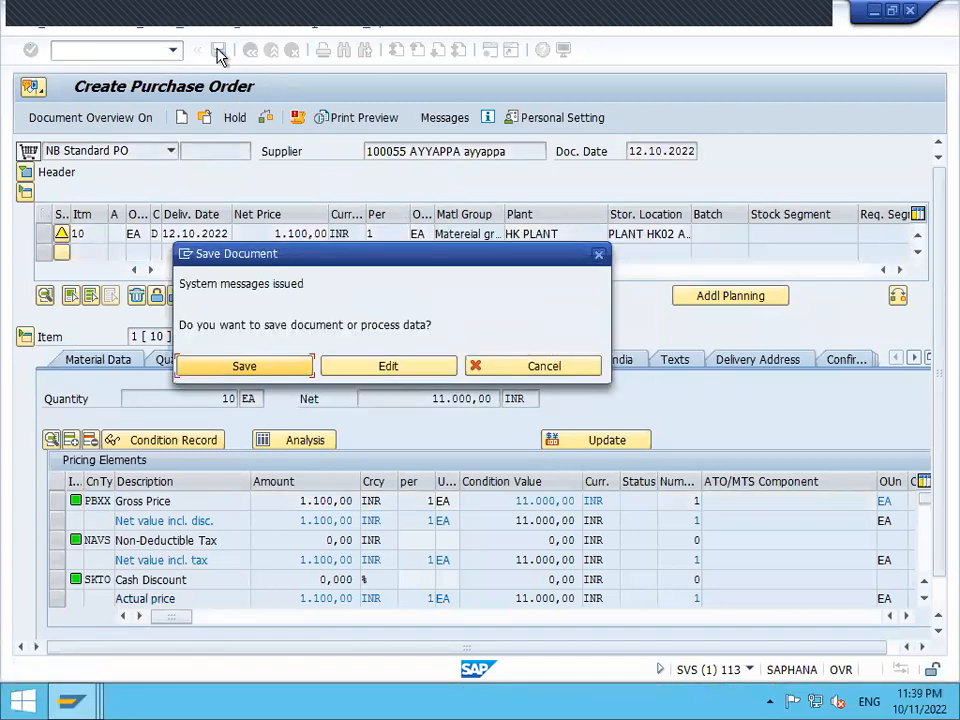
click(284, 369)
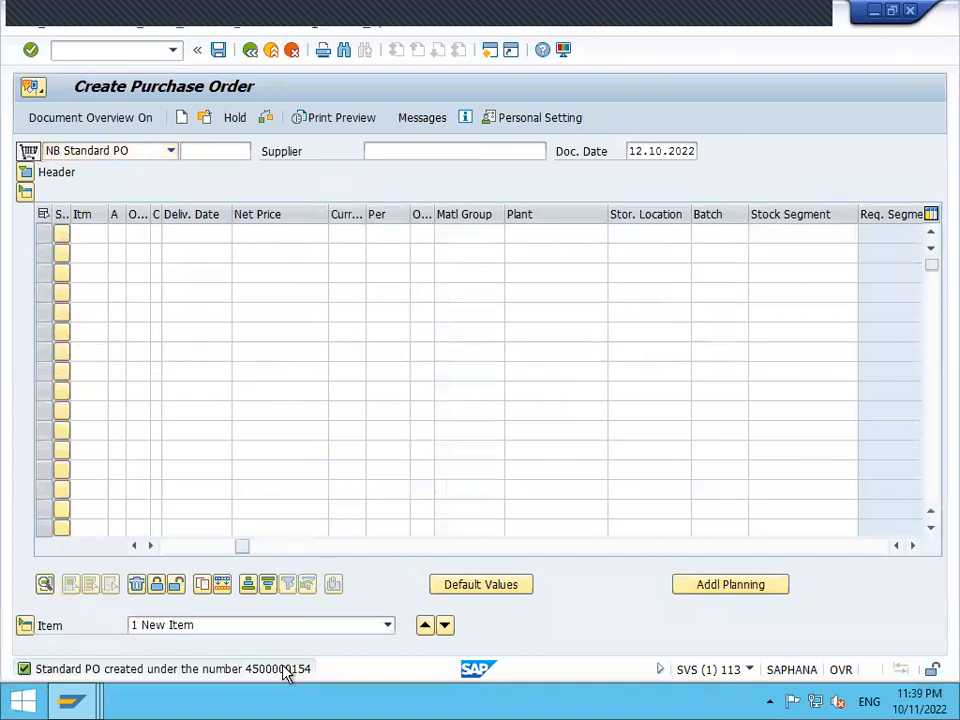
double_click(284, 670)
double_click(323, 186)
key(ctrl+c)
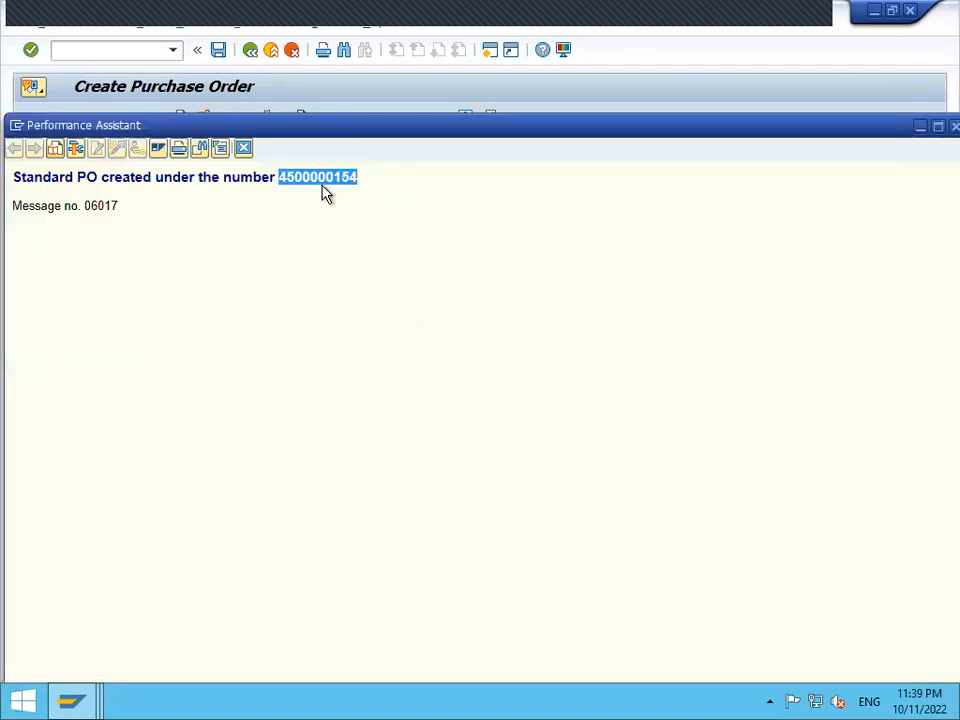
click(244, 150)
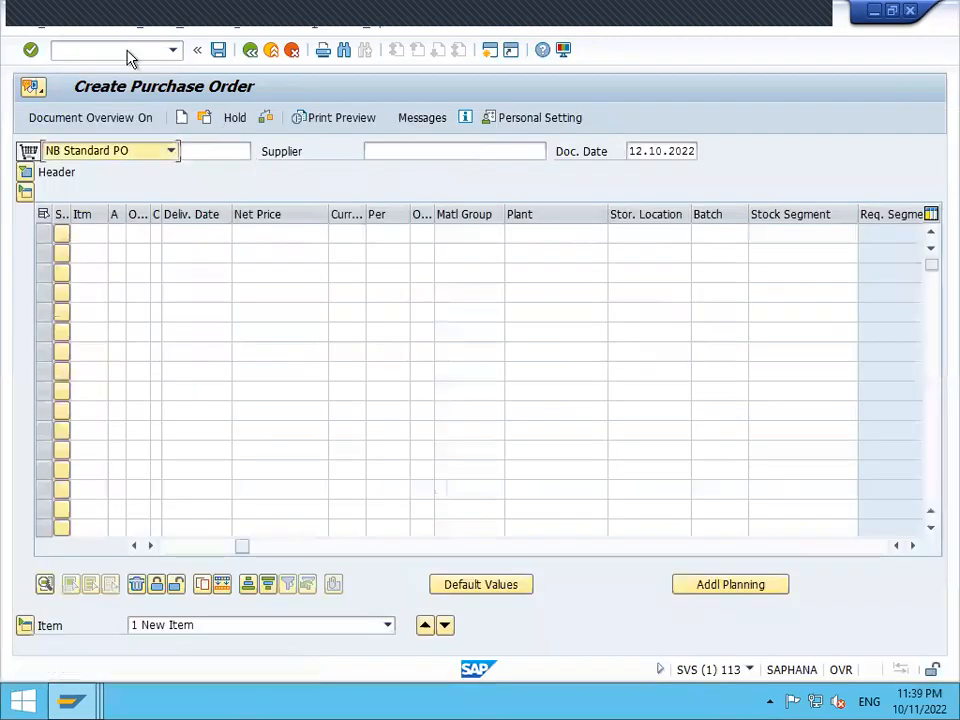
Run transaction MIGO and load the copied purchase order number for a goods receipt
click(127, 54)
text(/NMIGO)
key(Return)
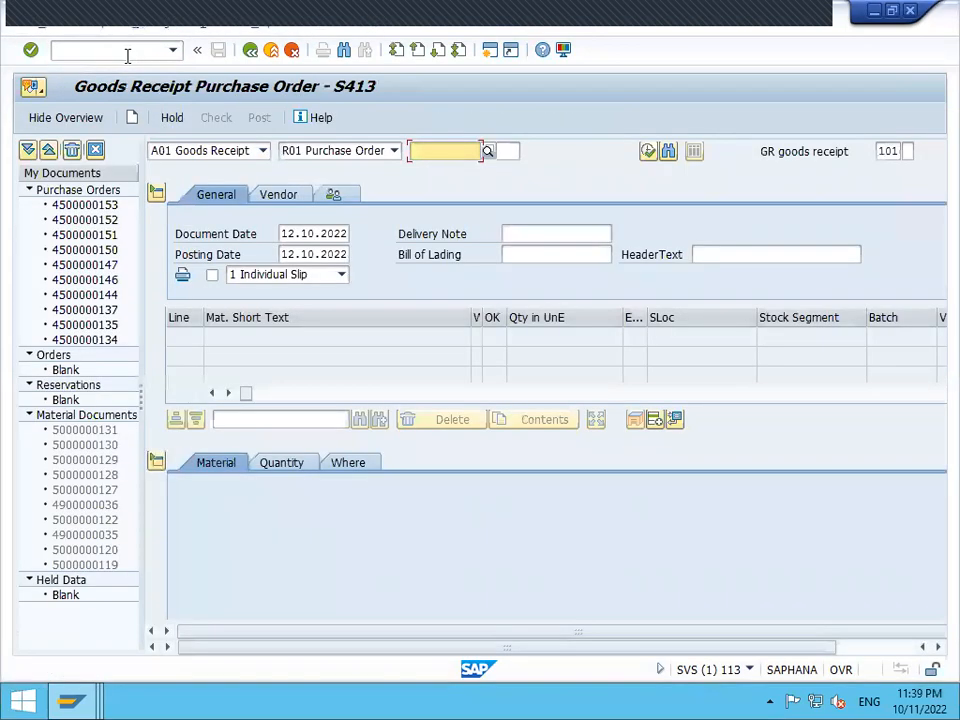
key(ctrl+v)
key(Return)
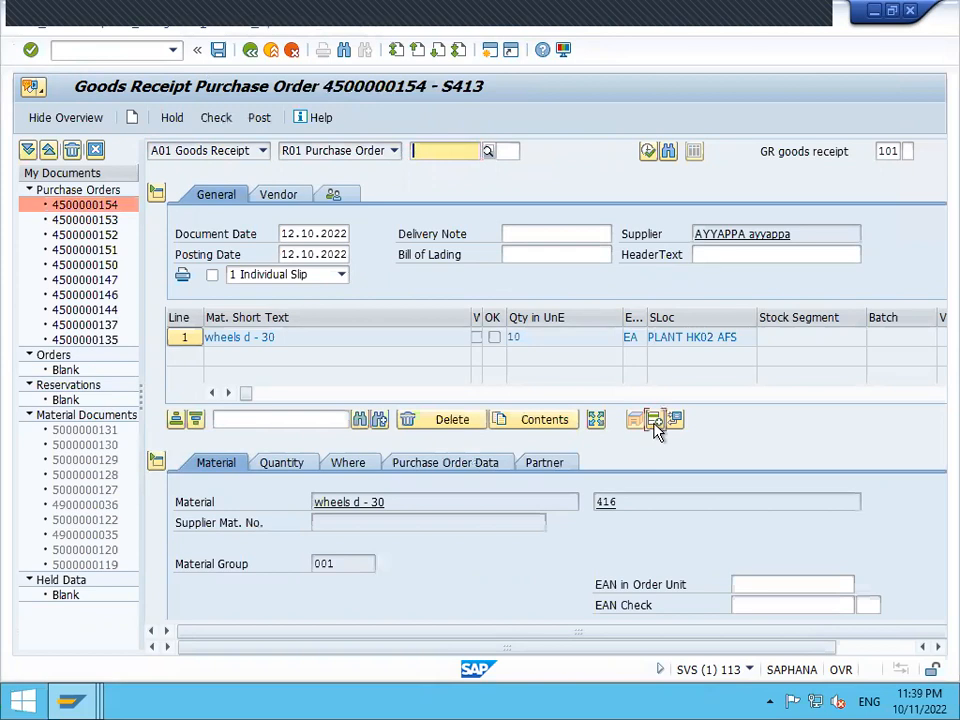
Mark the wheels d - 30 line as Item OK, try to post the goods receipt, and close the message log
click(655, 421)
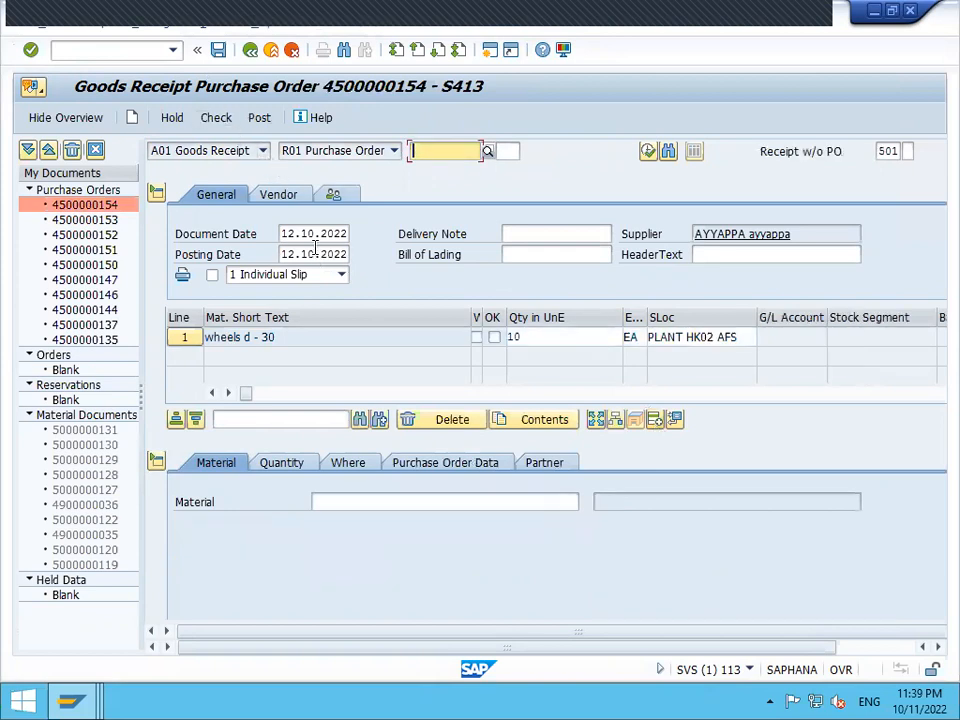
click(494, 338)
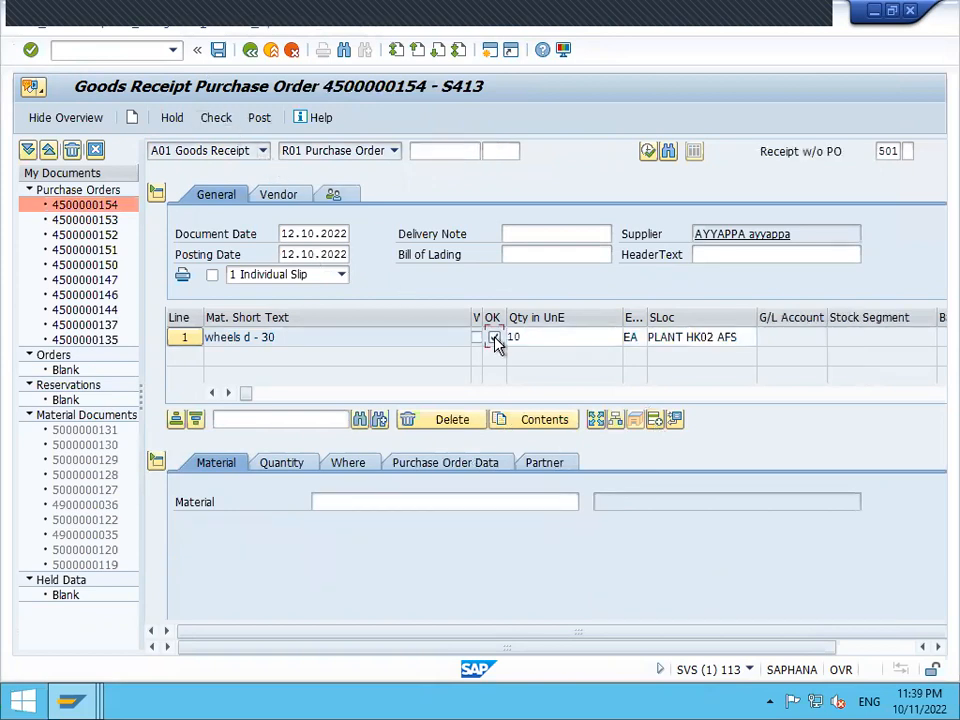
click(259, 118)
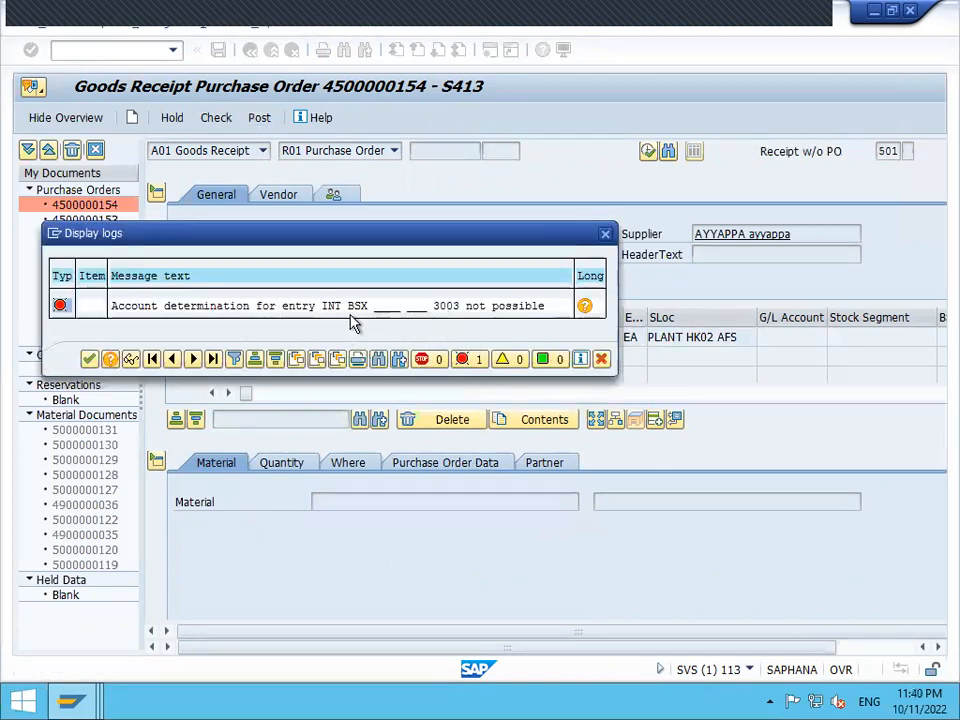
click(601, 358)
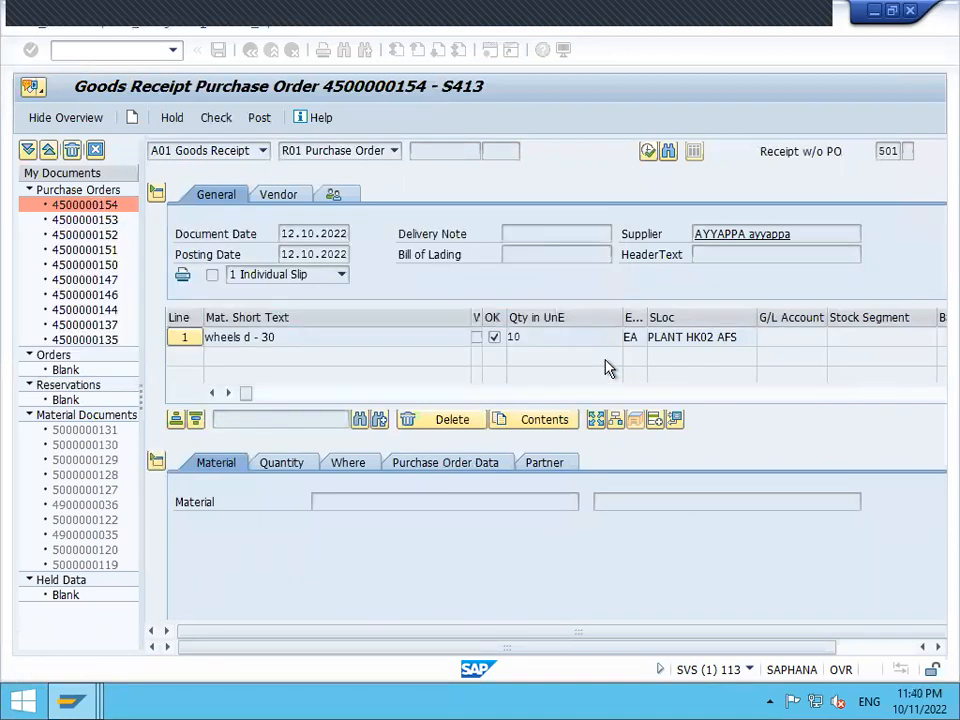
Leave the goods receipt and open the automatic posting procedures with transaction OBYC
click(144, 50)
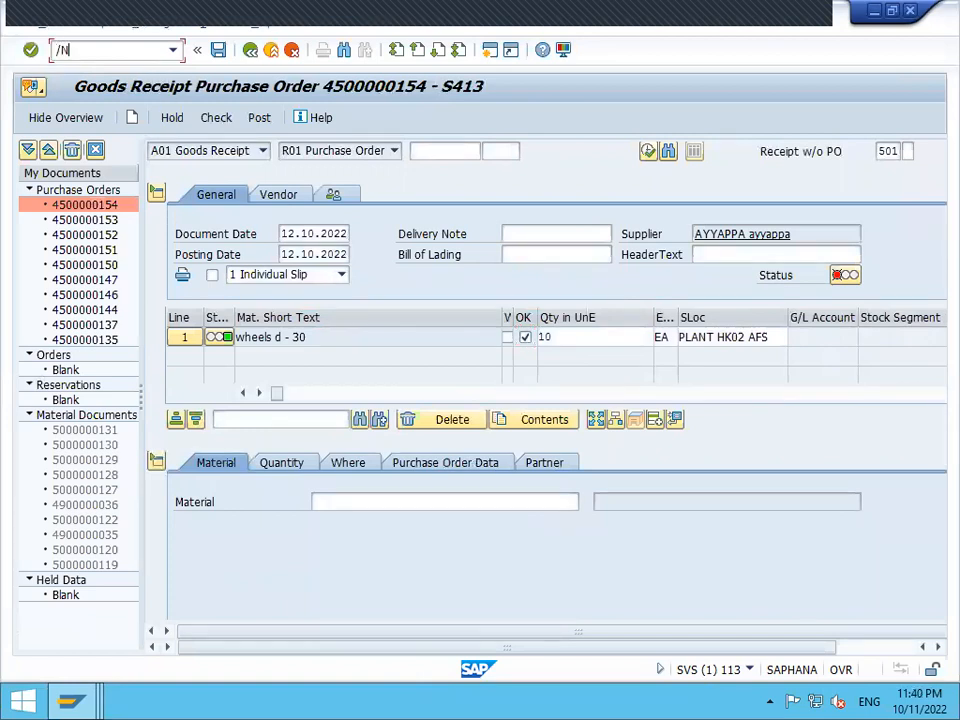
text(/NOBYC)
key(Return)
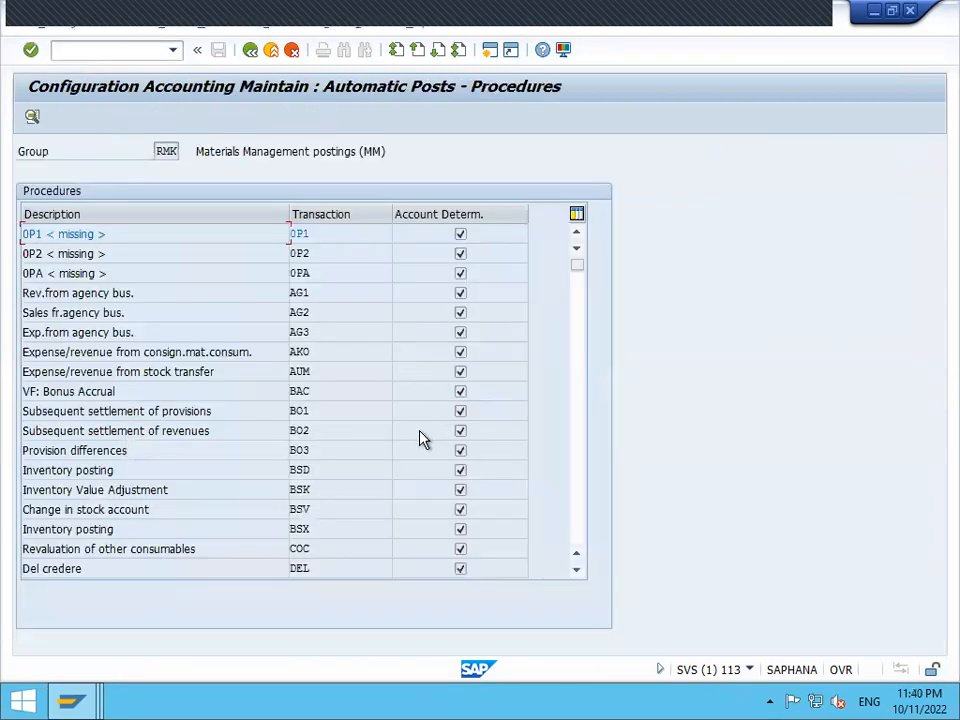
Open the BSX inventory posting account assignment for chart of accounts INT and check its valuation classes
click(325, 531)
double_click(219, 534)
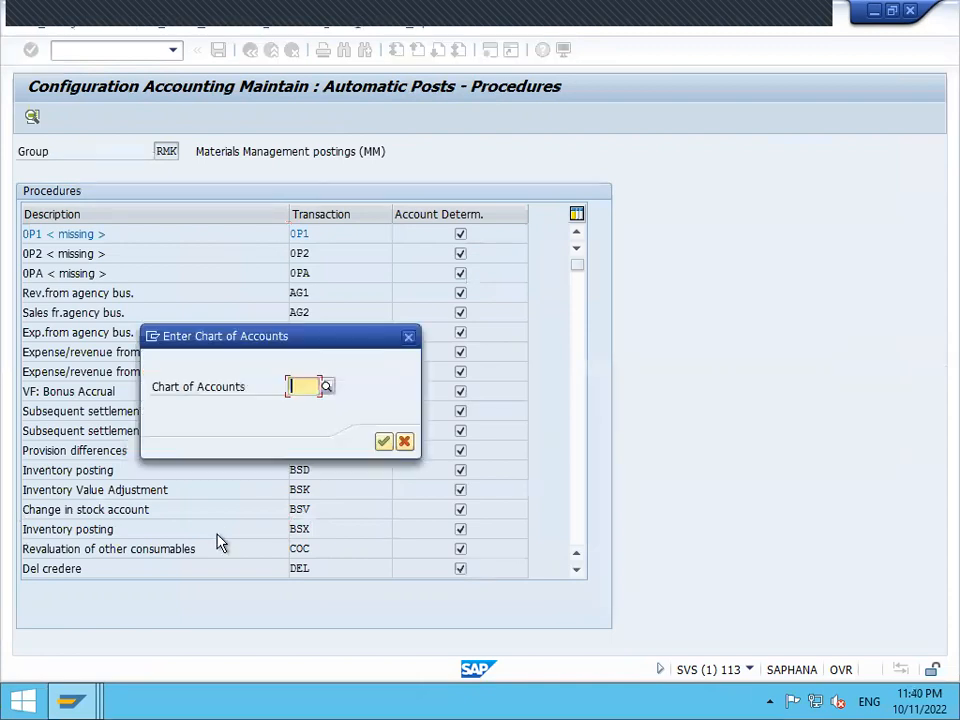
text(INT)
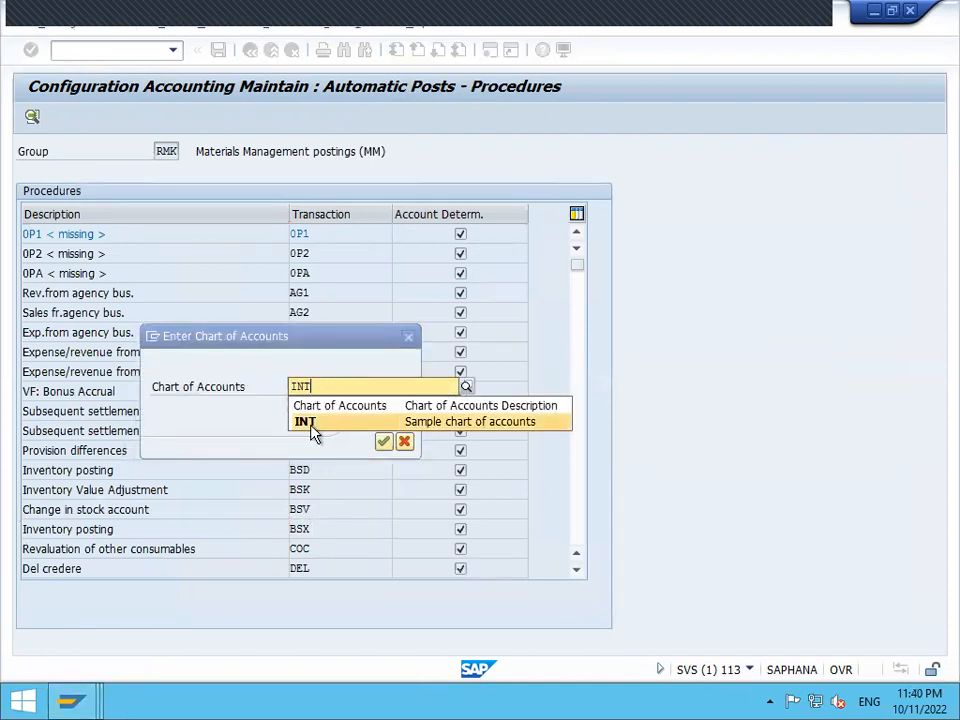
click(311, 424)
click(383, 442)
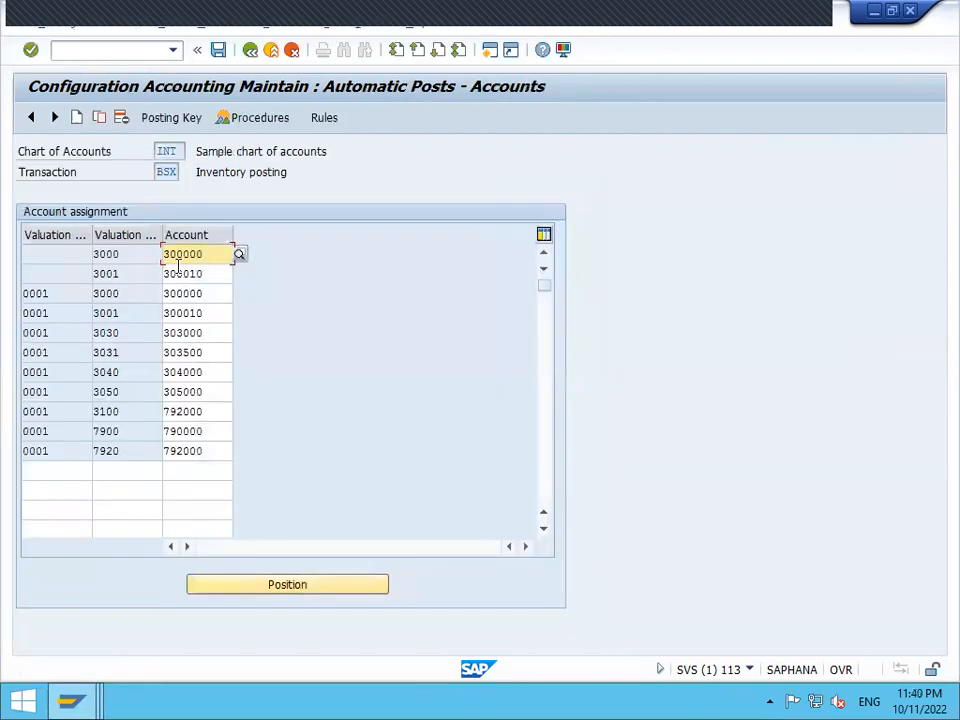
click(148, 256)
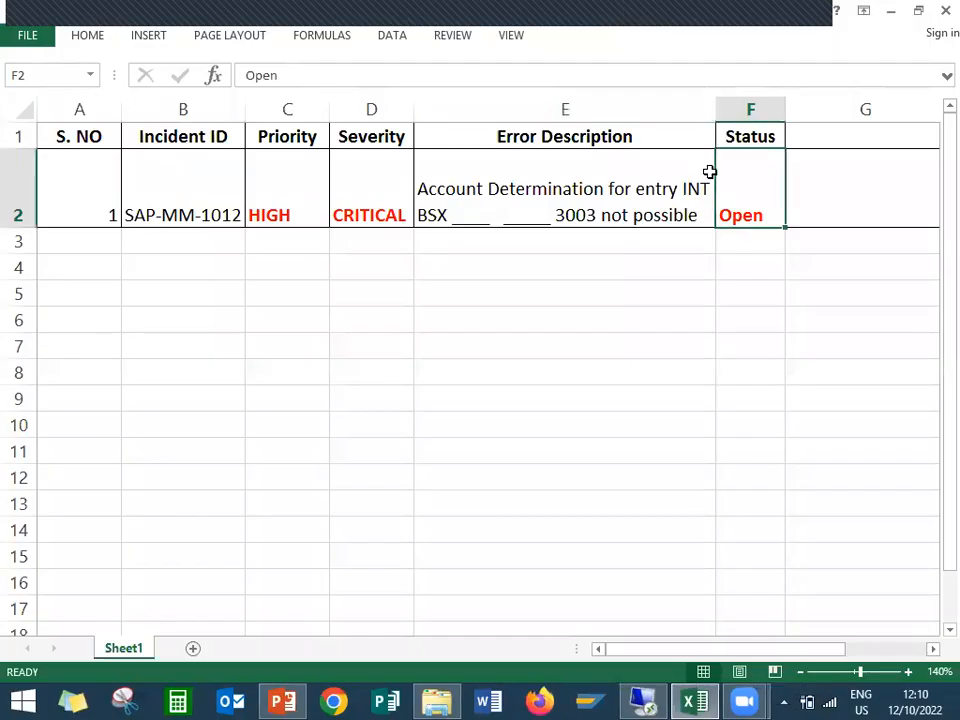
Switch back to the incident workbook in Excel and examine the valuation class, chart of accounts and transaction key in the error description
click(556, 216)
double_click(556, 216)
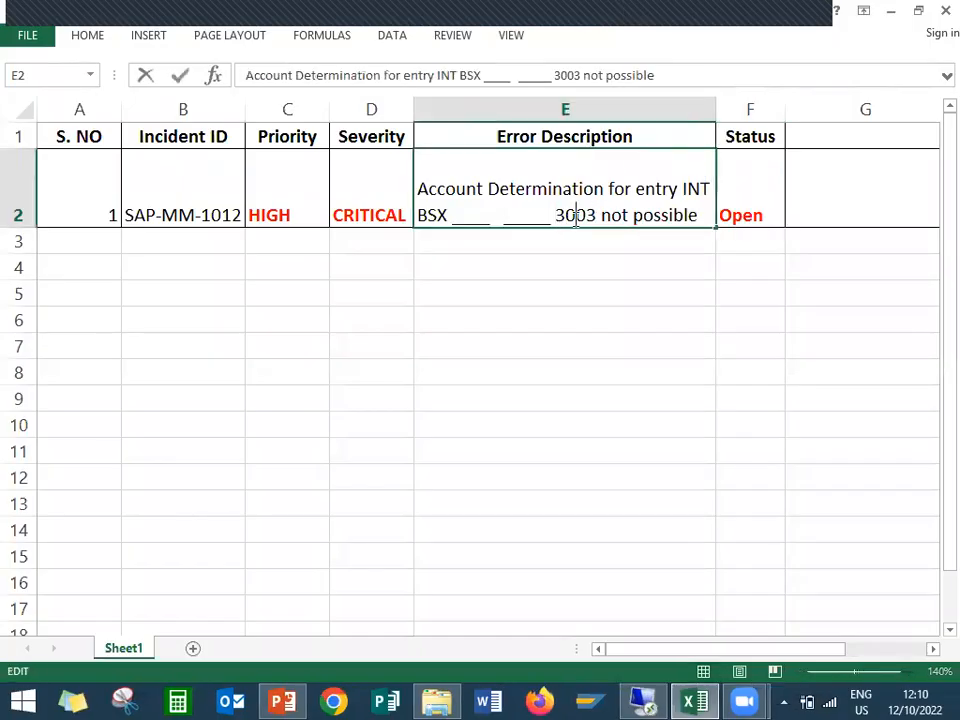
double_click(576, 216)
double_click(704, 187)
click(437, 218)
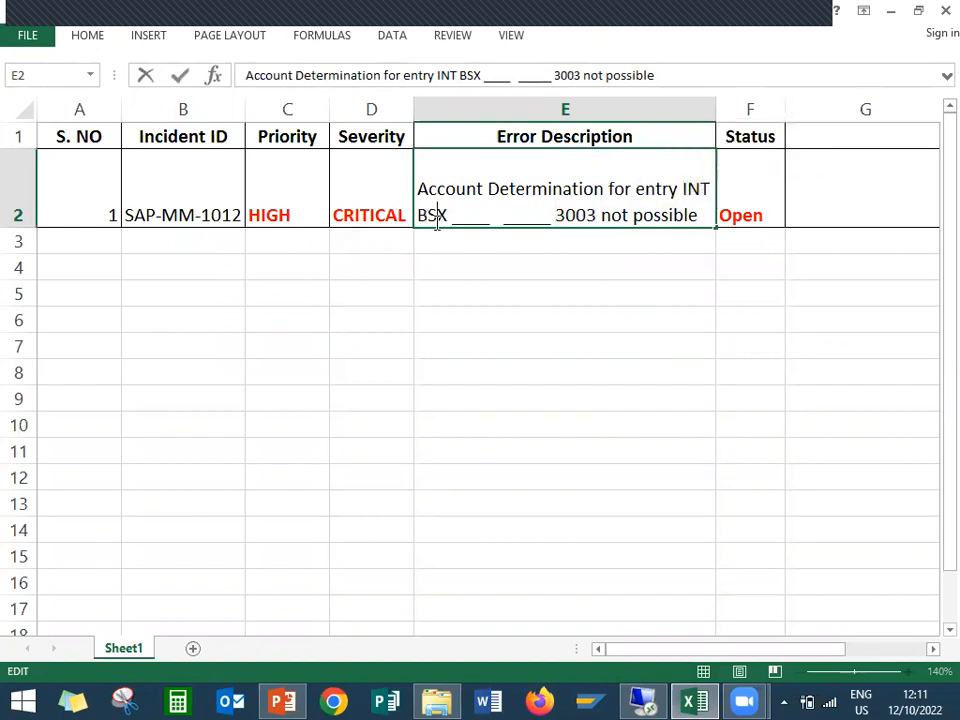
Return to the SAP session and copy the BSX assignment line for valuation class 3001 to a new line for class 3003
double_click(437, 218)
click(643, 700)
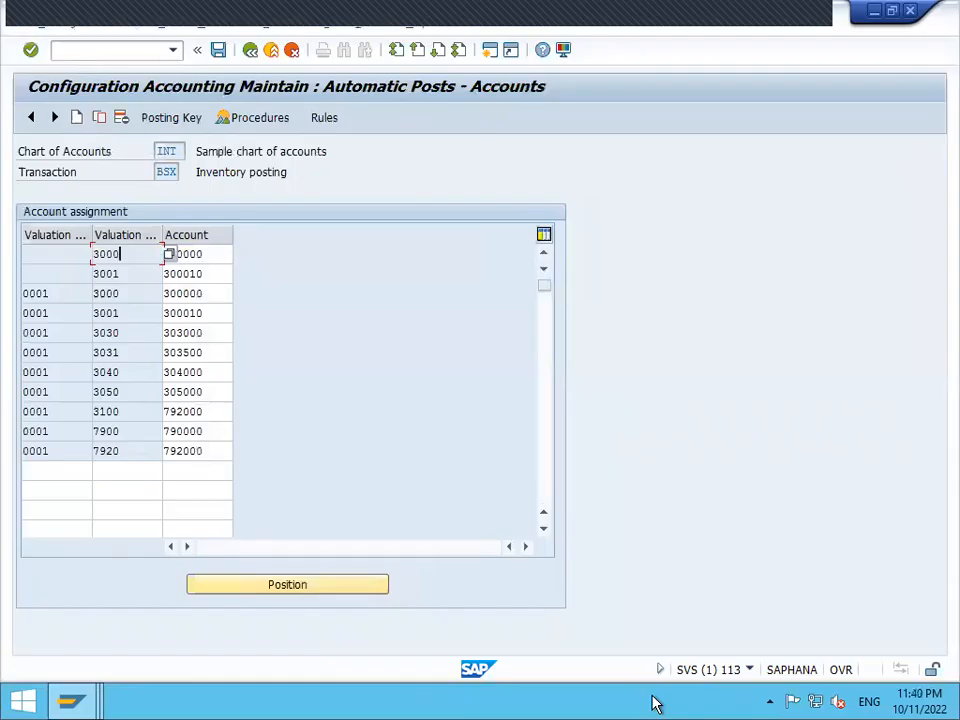
click(129, 270)
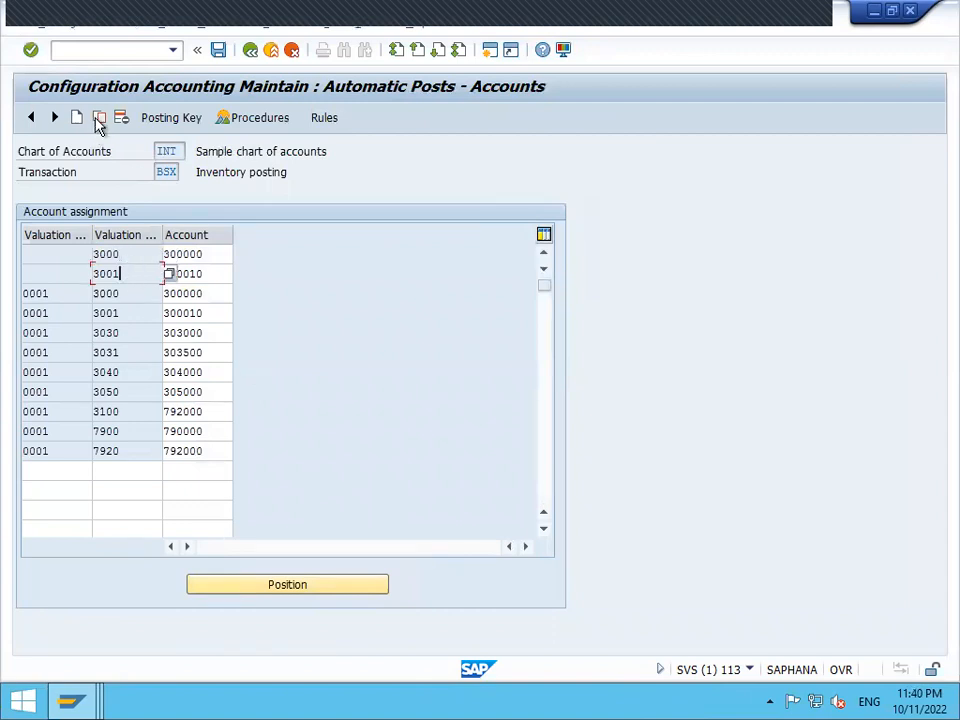
click(100, 118)
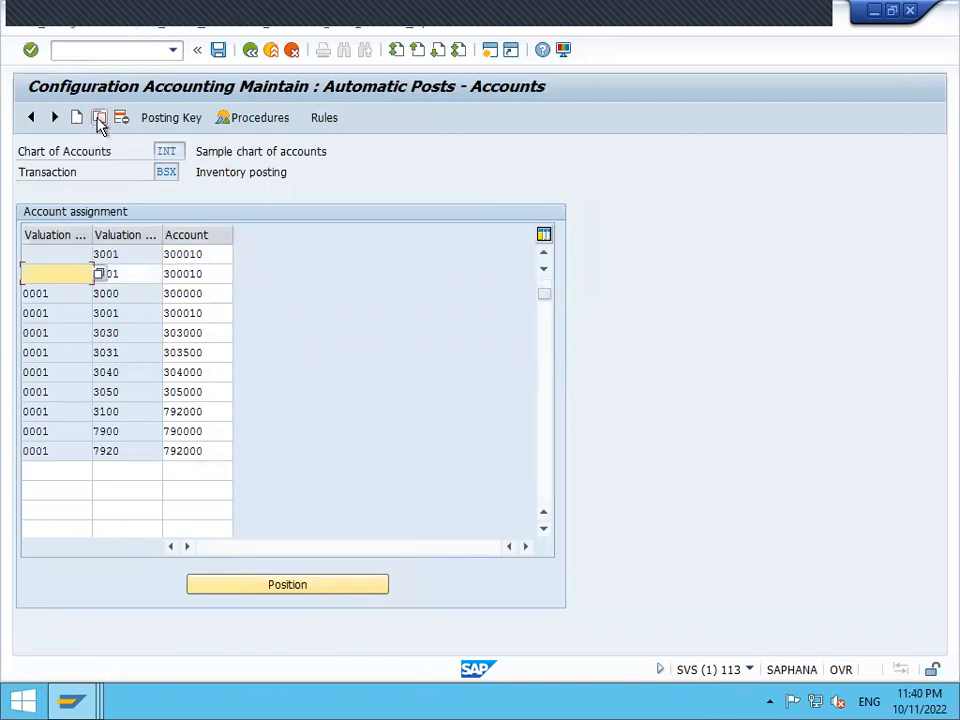
click(121, 276)
key(BackSpace)
text(3)
key(Return)
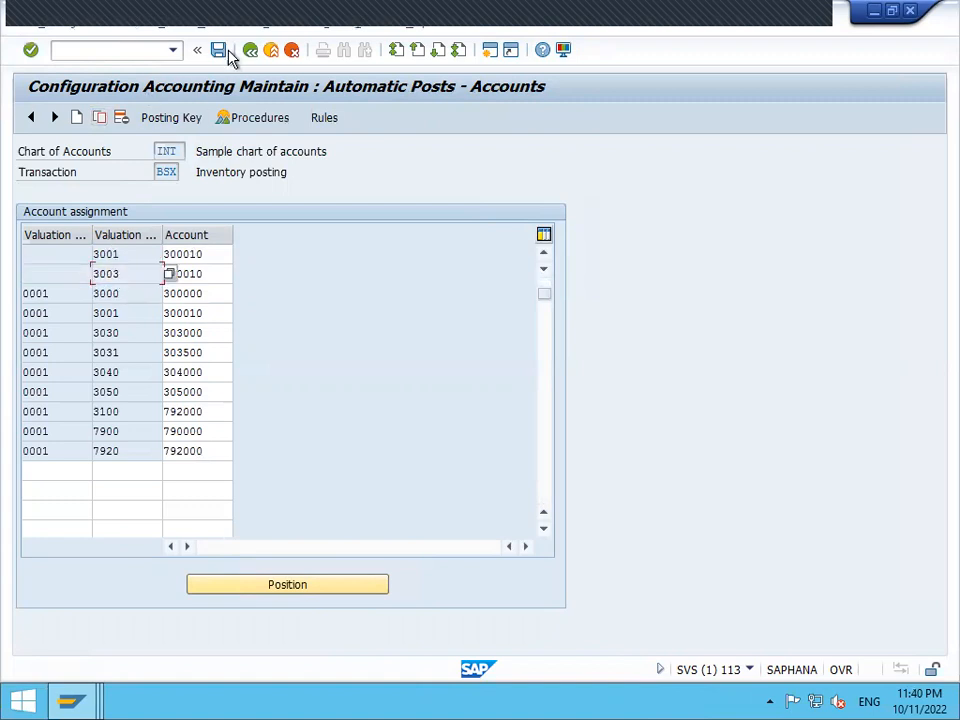
Check the account on the new 3003 line and save the BSX assignment to customizing request SVSK900112
click(219, 274)
drag(219, 274, 160, 274)
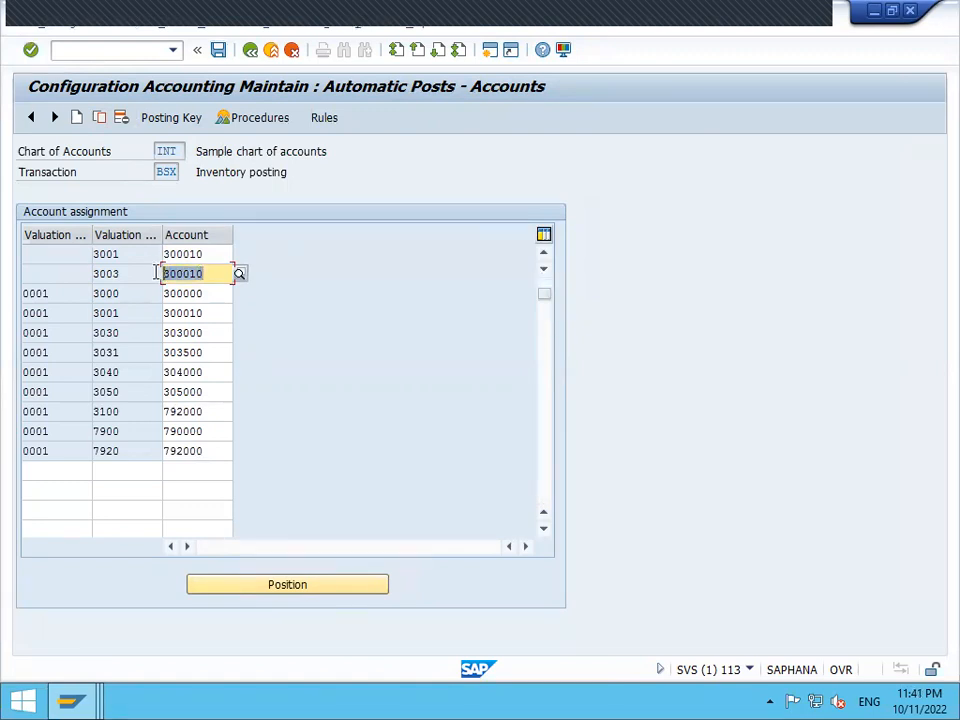
click(220, 51)
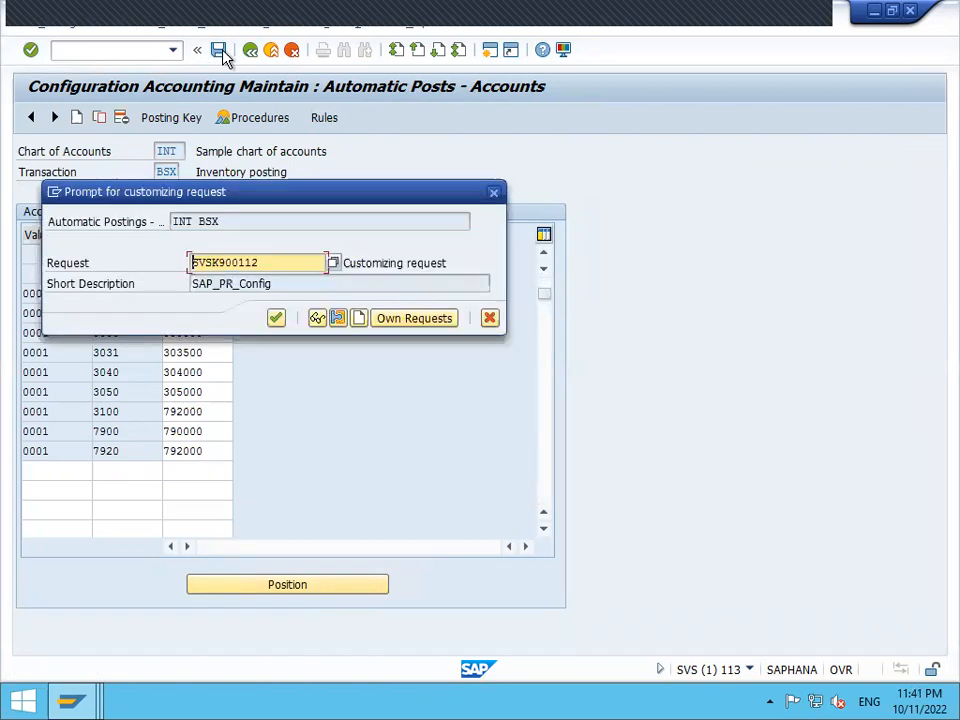
click(277, 318)
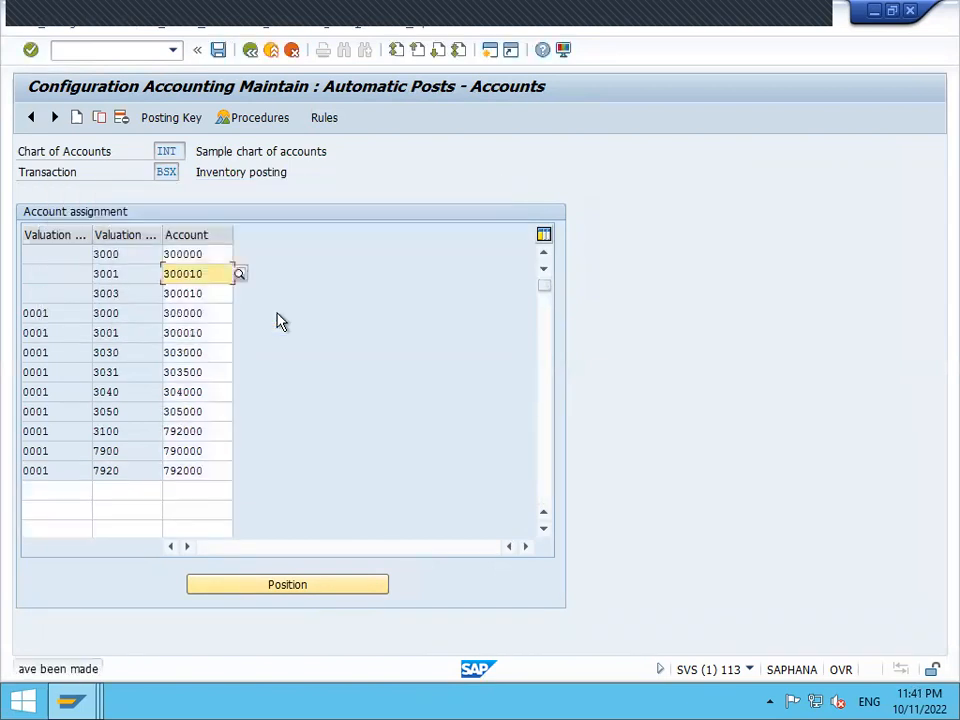
Switch to the SAP Easy Access session and open the purchase order's goods receipt for wheels d - 30 with transaction MIGO
click(113, 51)
key(alt+Tab)
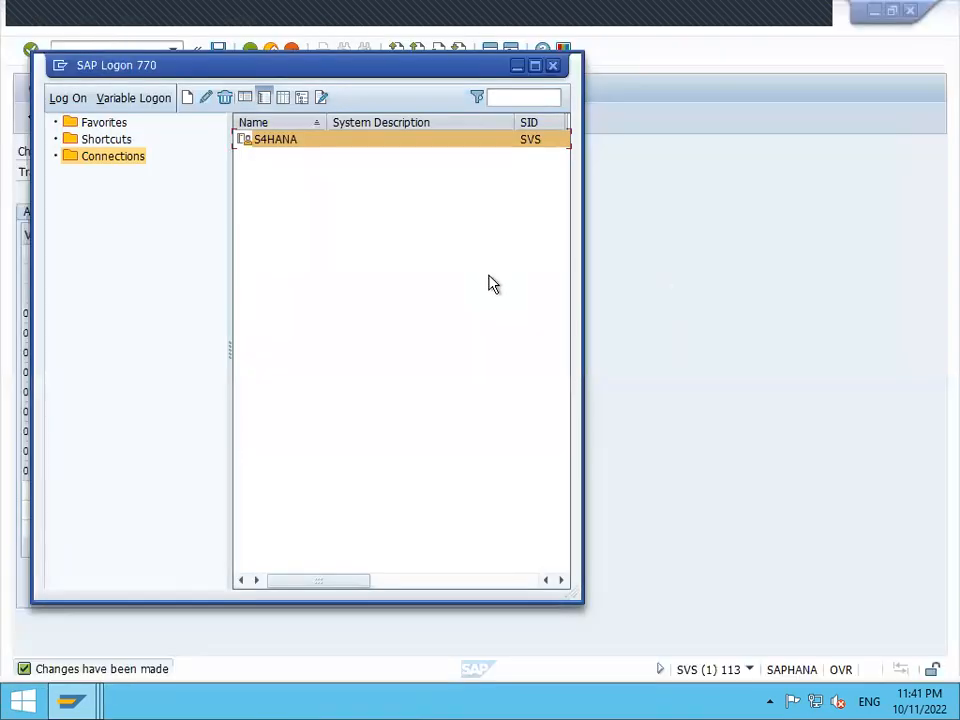
click(672, 293)
mouse_move(73, 703)
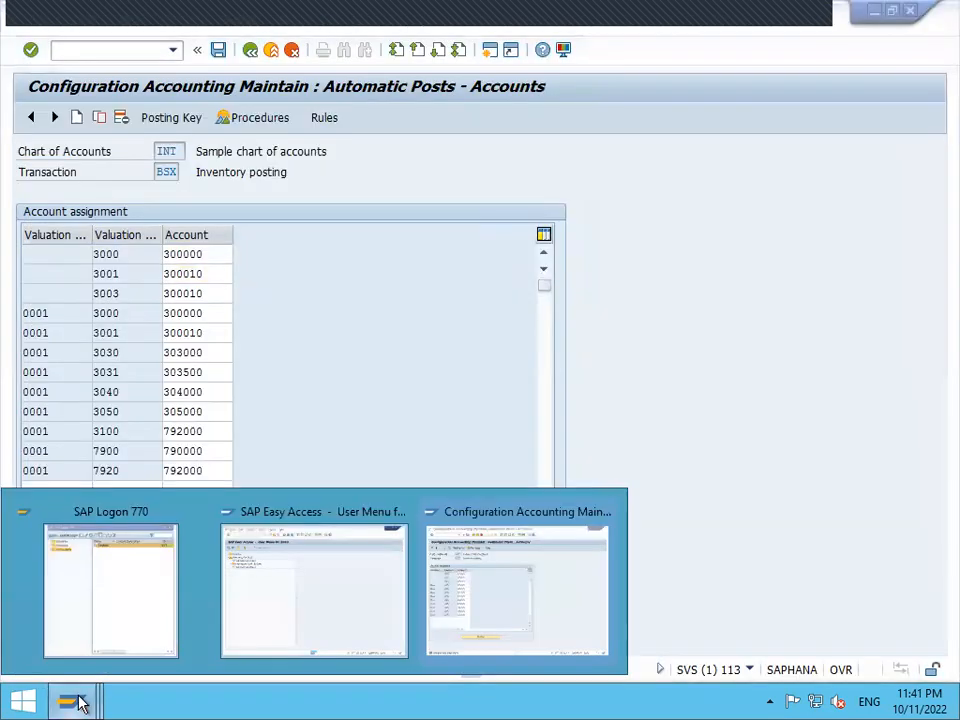
click(332, 638)
text(MIGO)
key(Return)
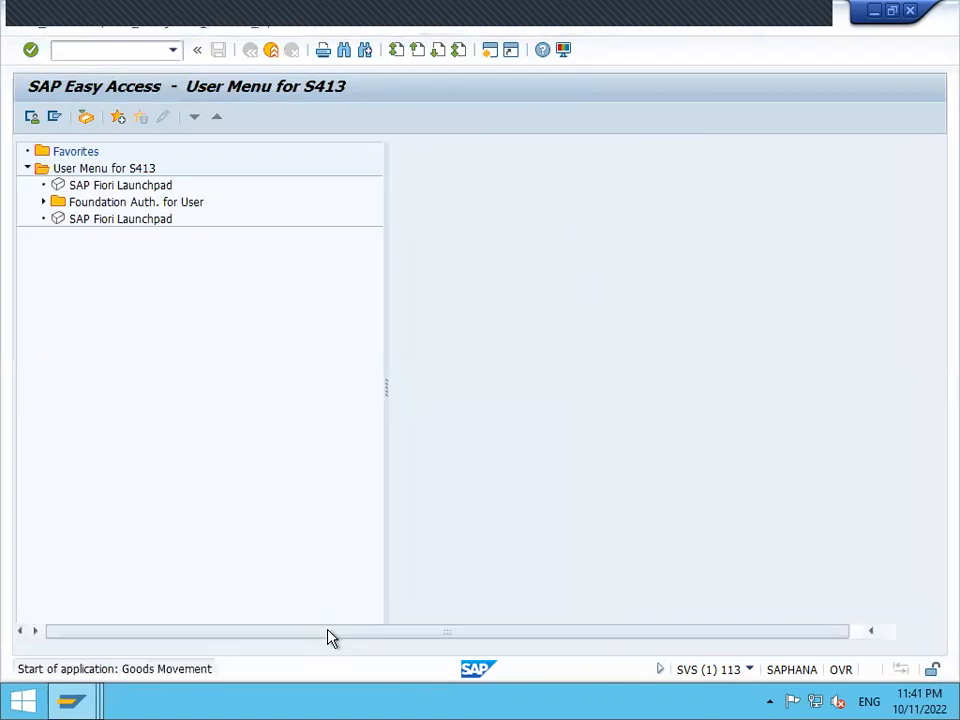
key(Down)
key(Down)
key(Return)
key(Return)
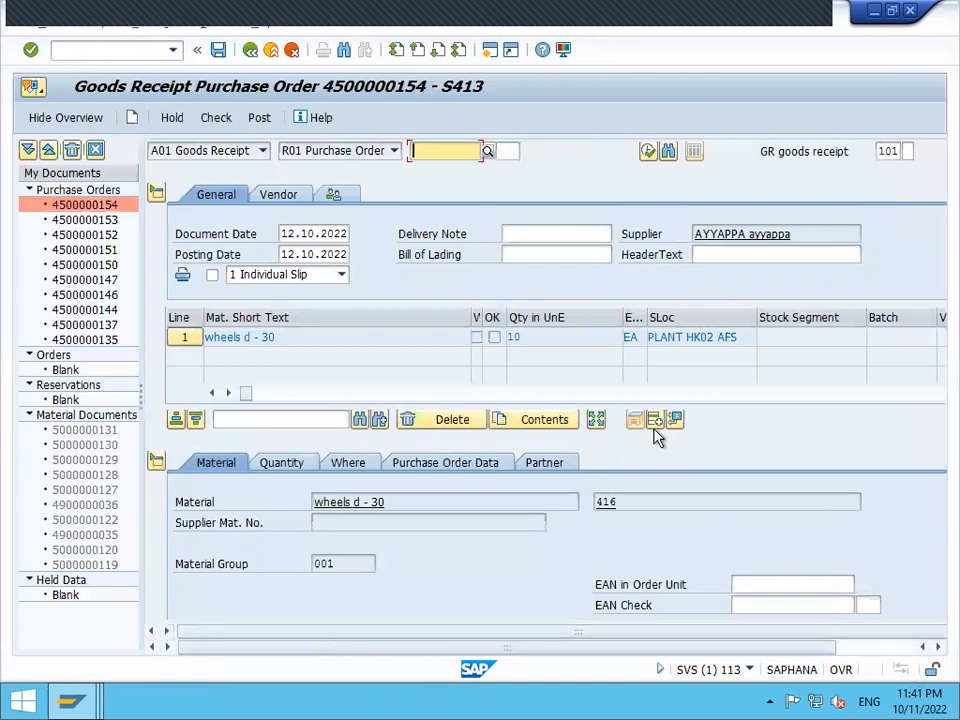
Set Item OK for wheels d - 30, retry posting the goods receipt, and close the log after reading its message
click(494, 337)
click(259, 118)
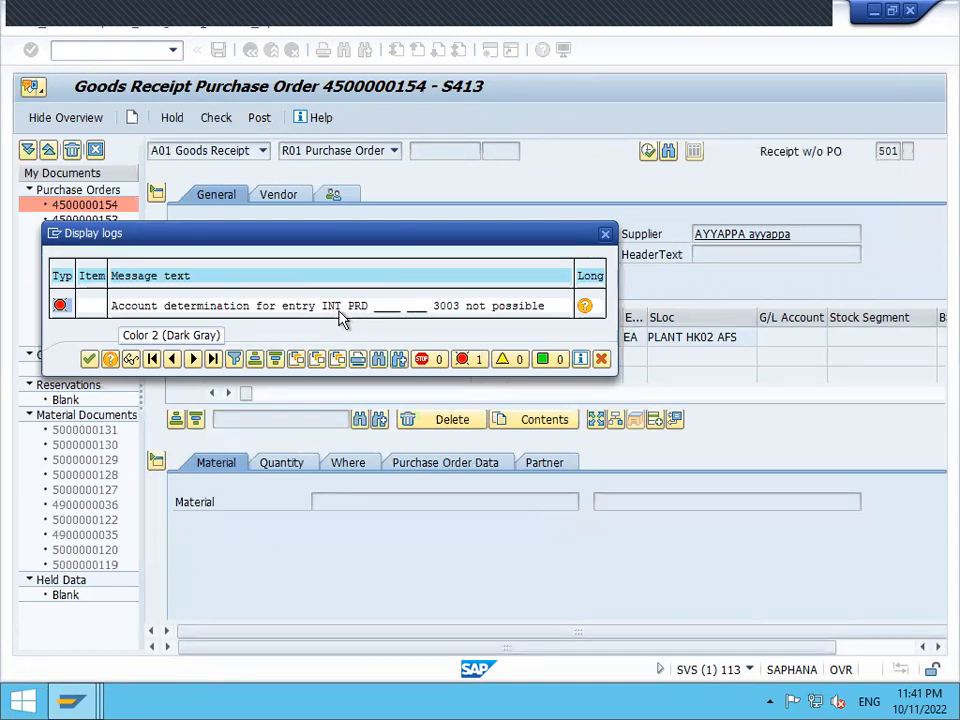
click(601, 366)
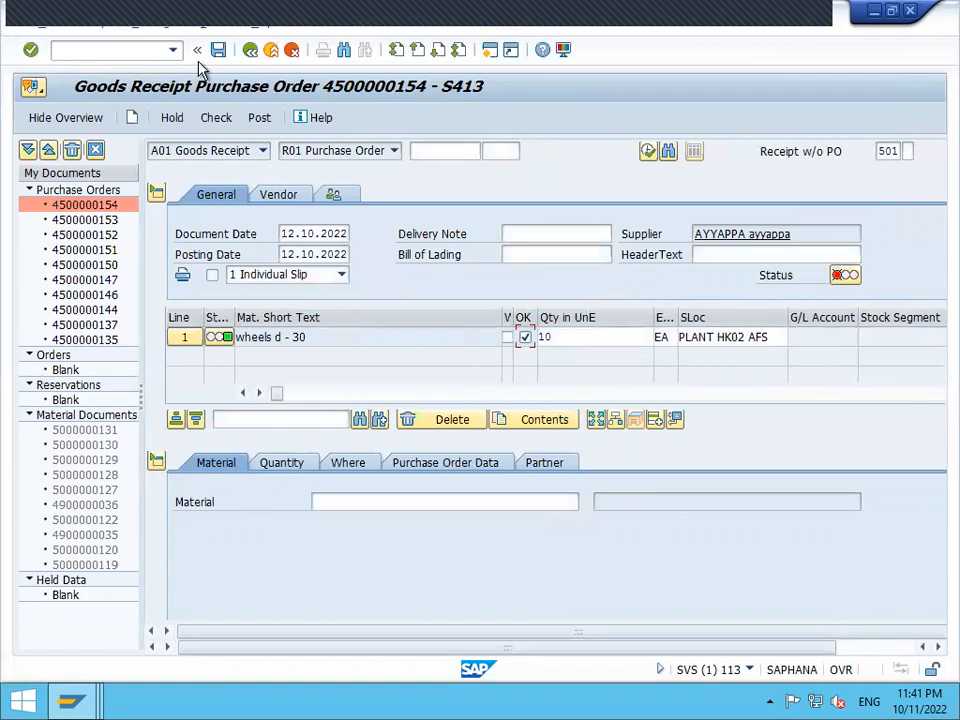
Run /NOBYC and examine the valuation classes in the PRD Cost (price) differences assignment for chart of accounts INT
click(116, 50)
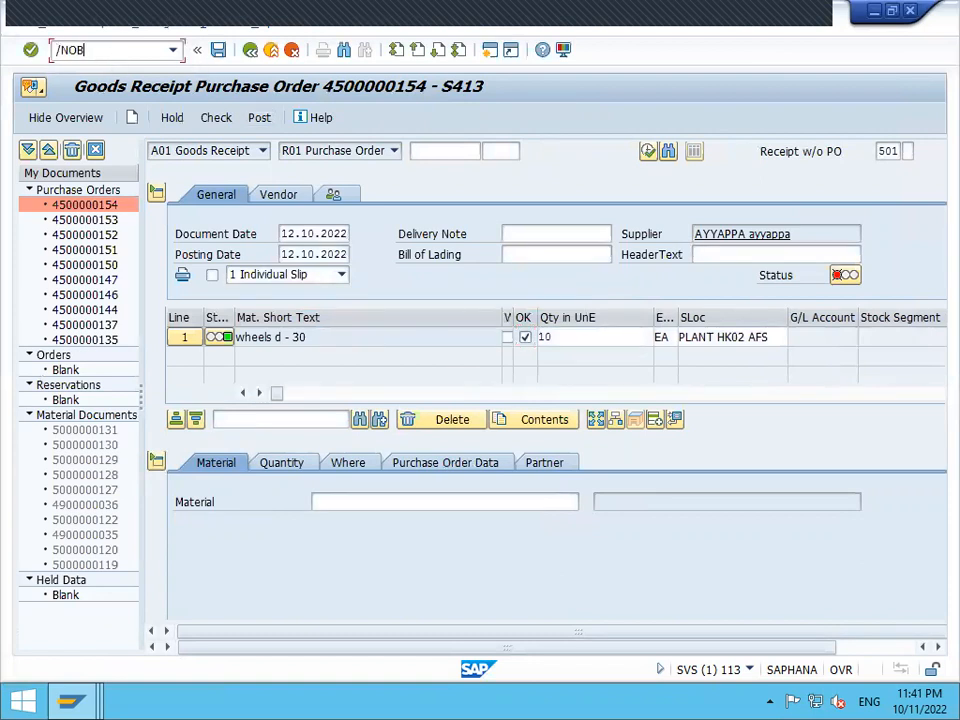
text(/NOBYC)
key(Return)
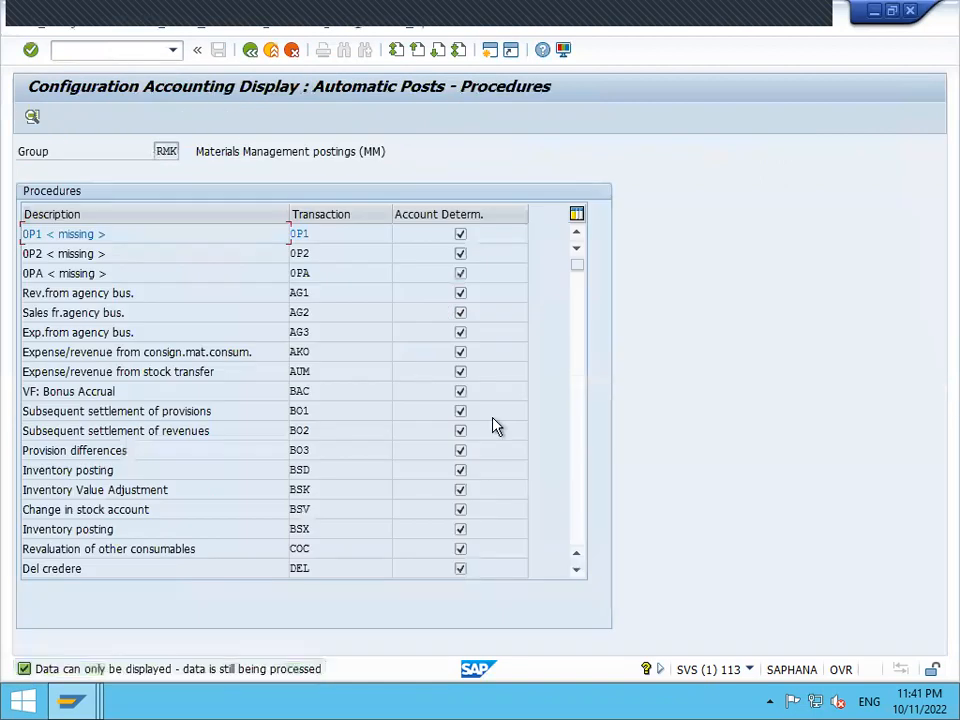
click(582, 521)
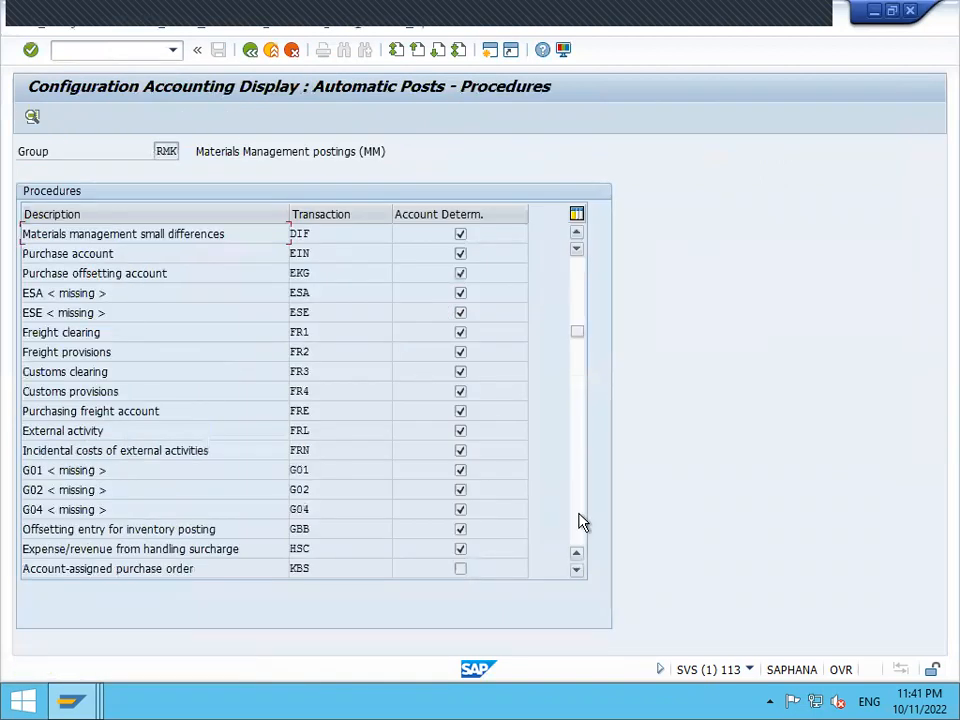
click(582, 521)
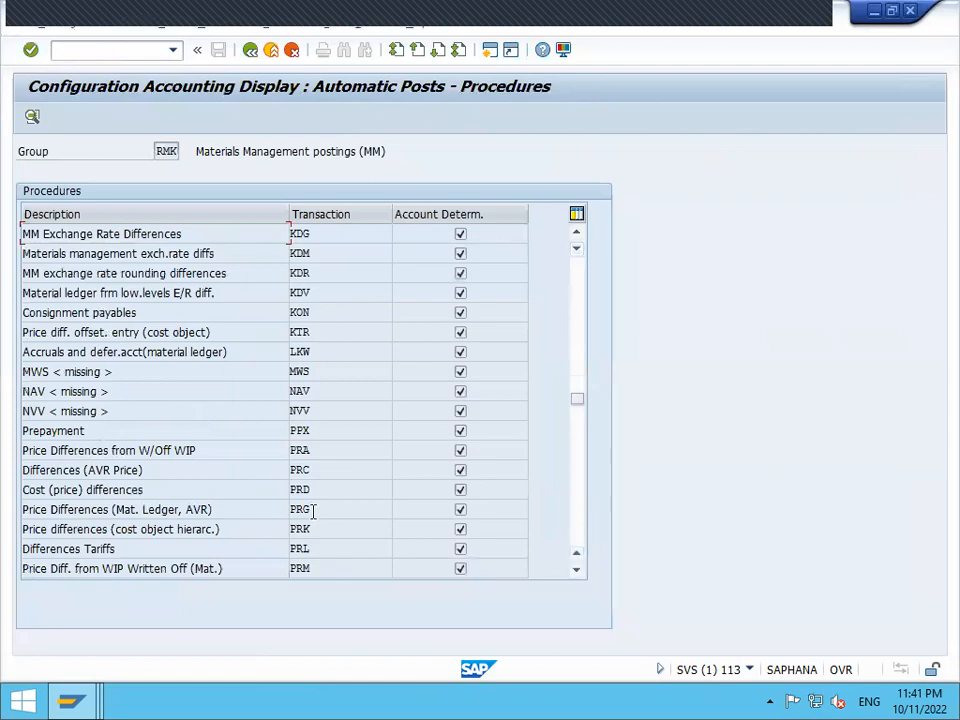
drag(143, 490, 21, 490)
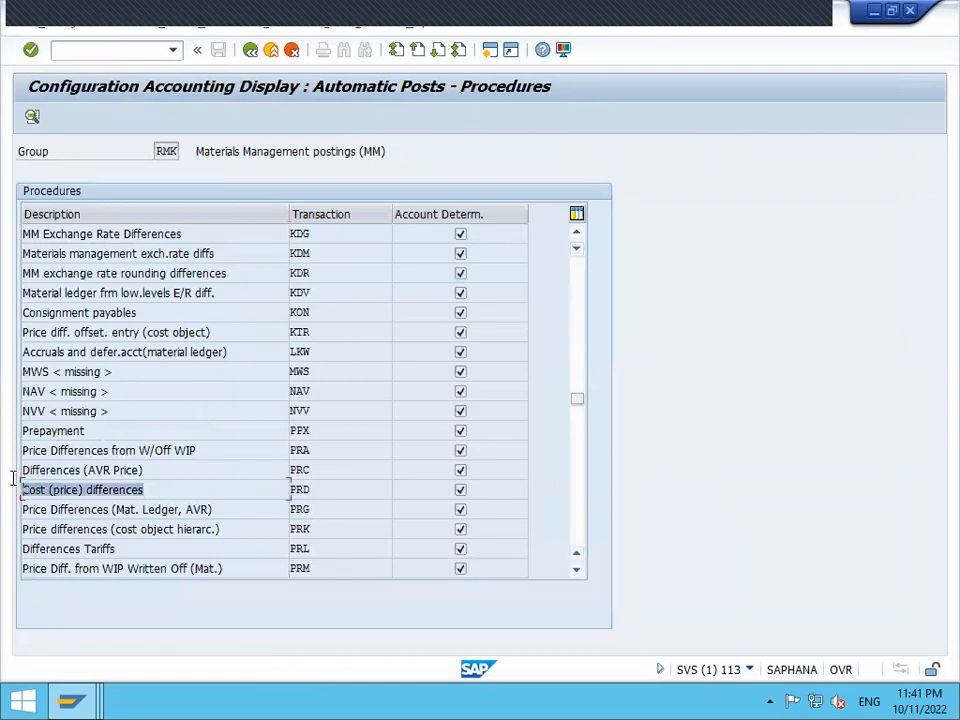
double_click(344, 496)
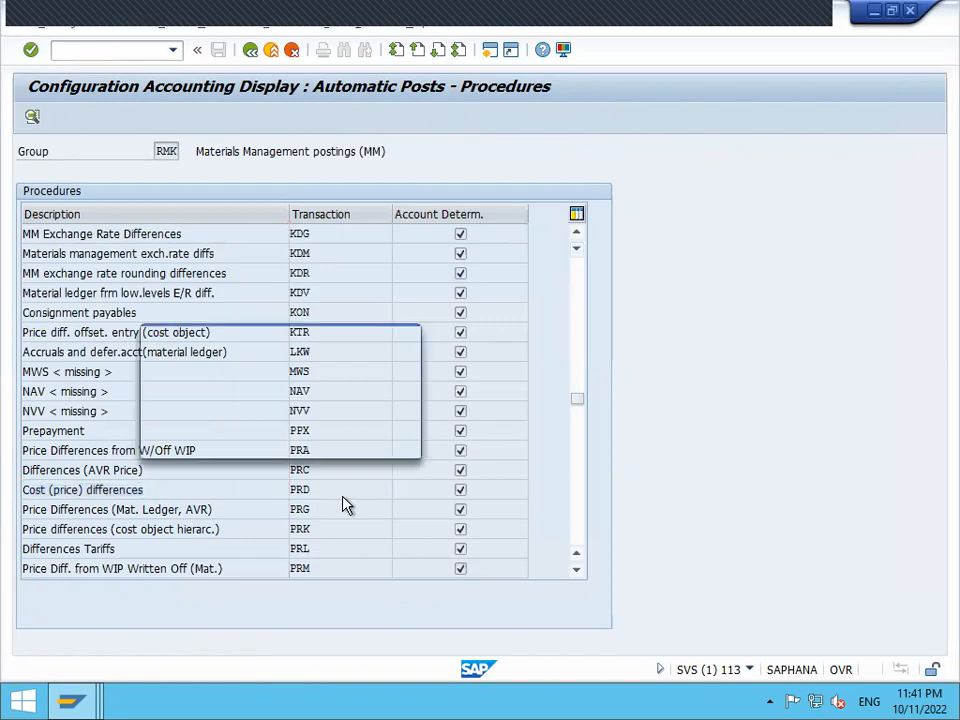
key(Return)
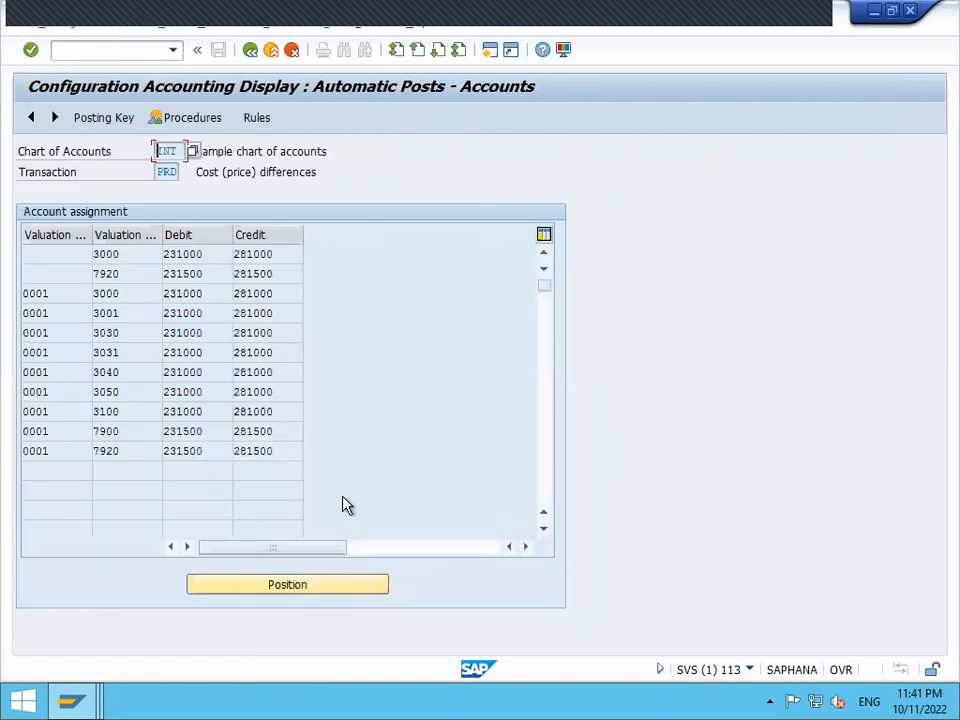
click(129, 257)
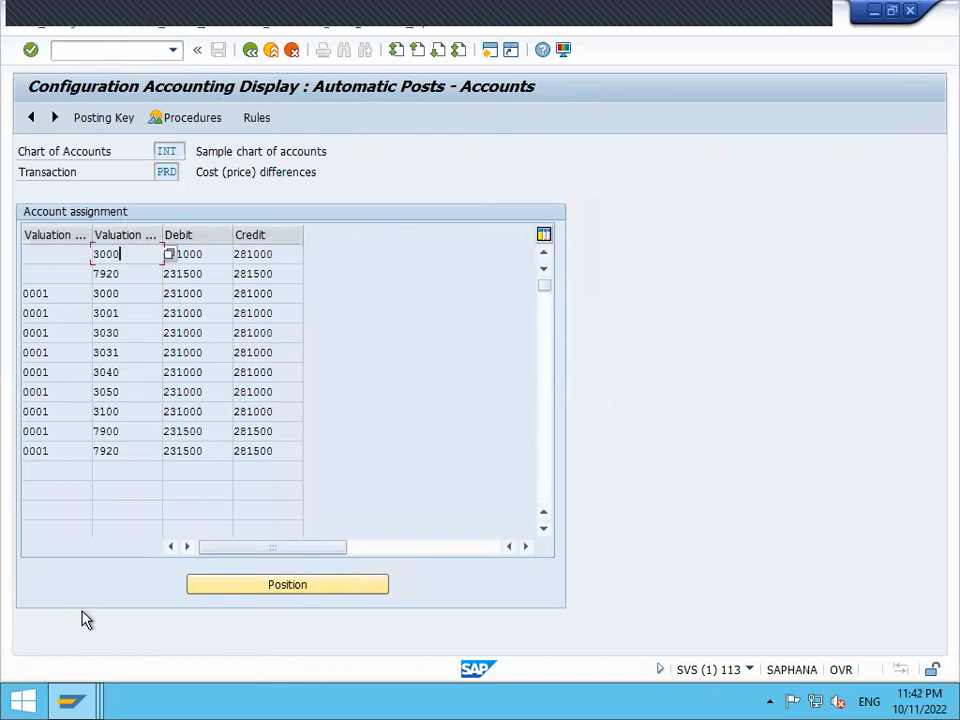
Switch to the session with the editable BSX assignment, return to its procedures, and open PRD Cost (price) differences for maintenance
click(85, 703)
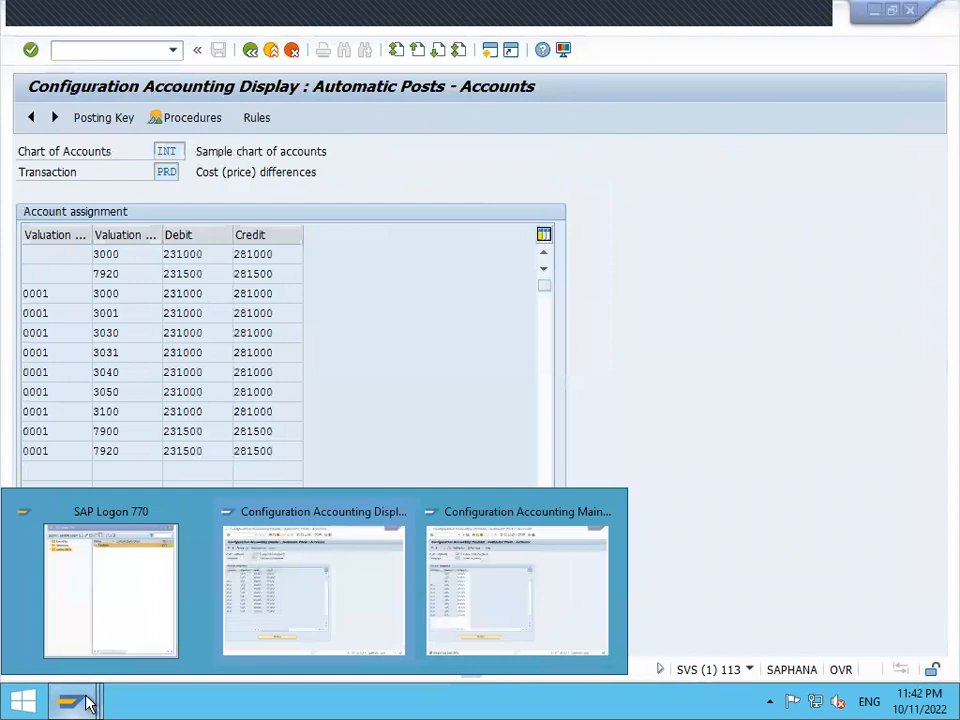
click(322, 627)
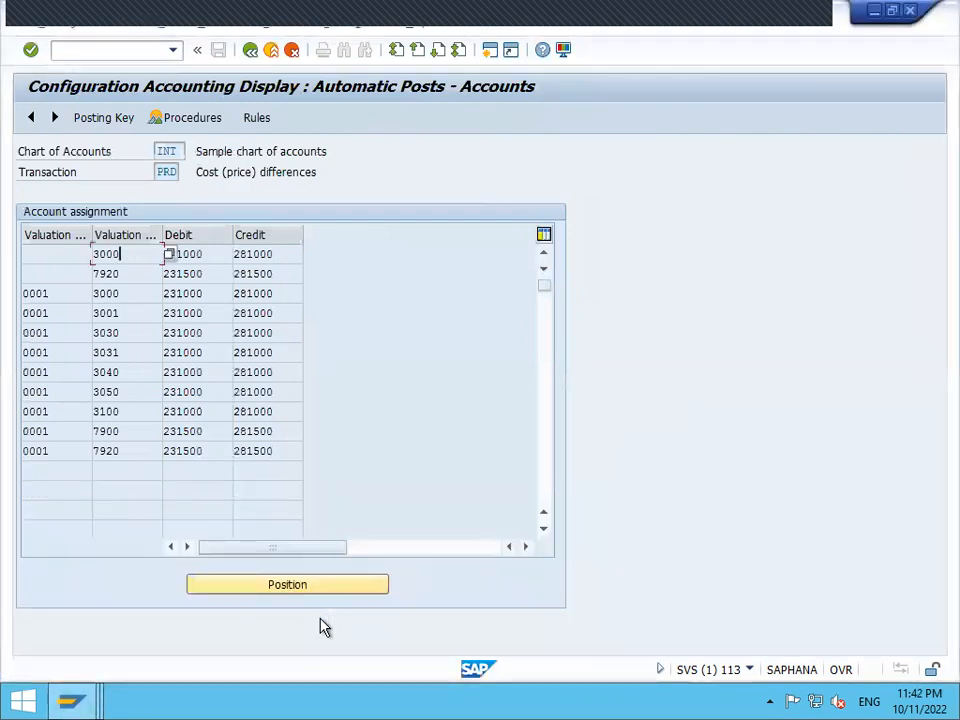
click(69, 701)
click(442, 606)
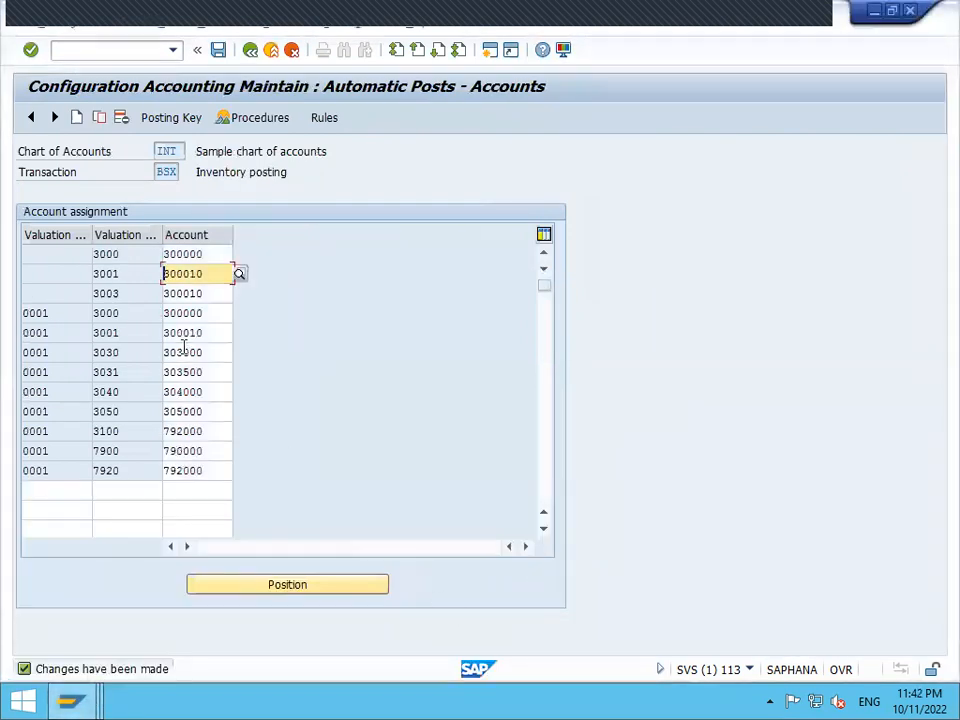
click(249, 53)
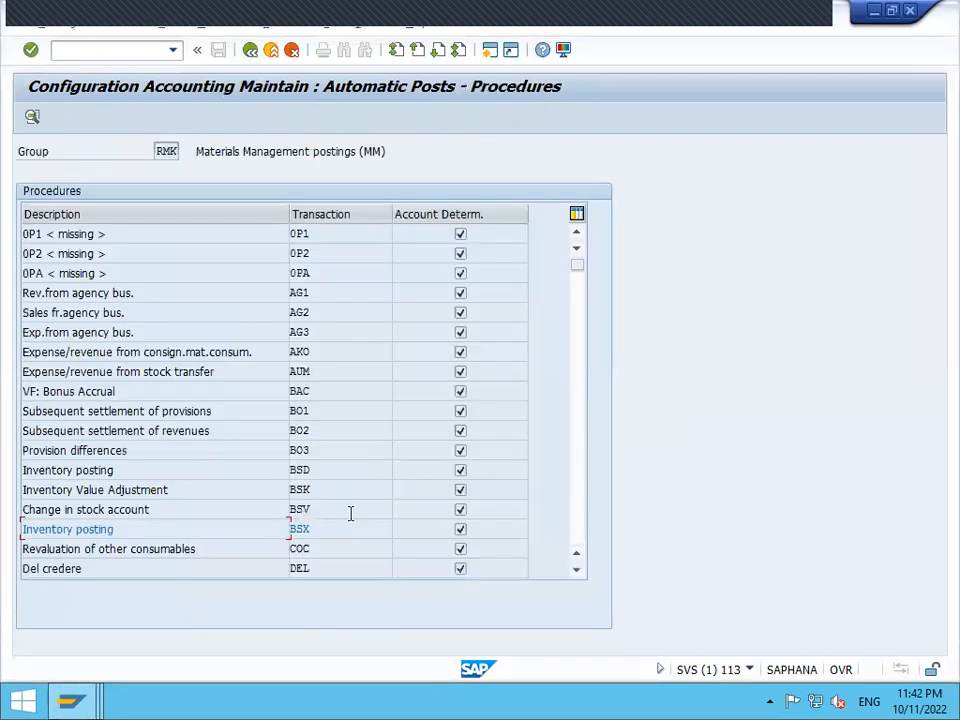
click(577, 570)
click(577, 570)
click(577, 570)
click(577, 570)
click(577, 570)
click(577, 570)
click(577, 570)
click(577, 570)
click(577, 570)
click(577, 570)
click(577, 570)
click(577, 570)
click(577, 570)
click(577, 570)
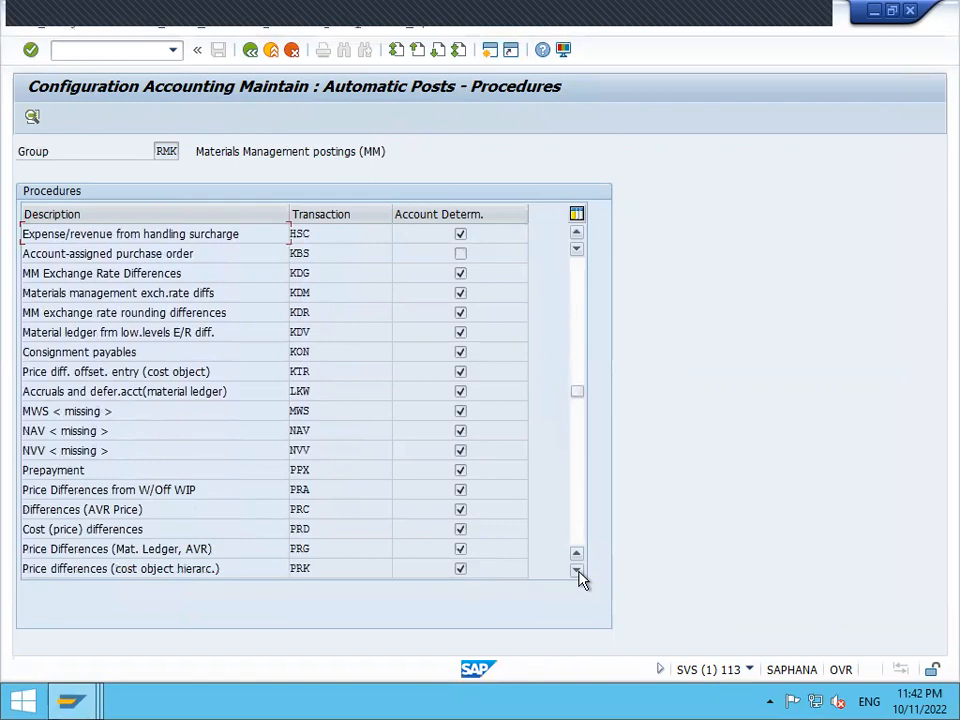
double_click(343, 529)
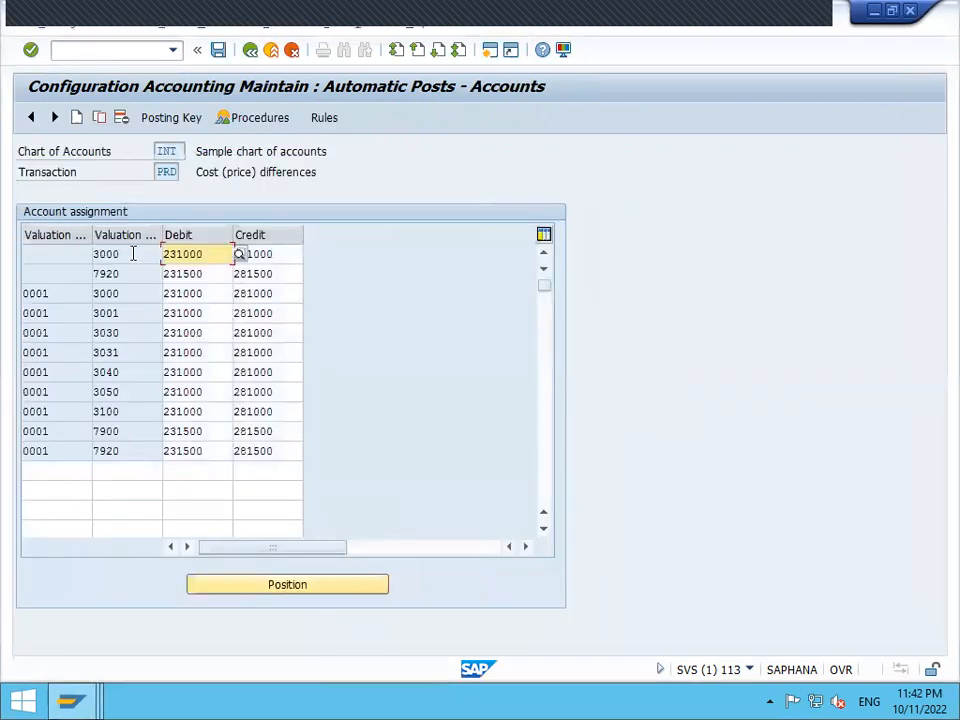
Copy the PRD line for valuation class 3000 without a valuation modifier to a new line for class 3003
click(133, 253)
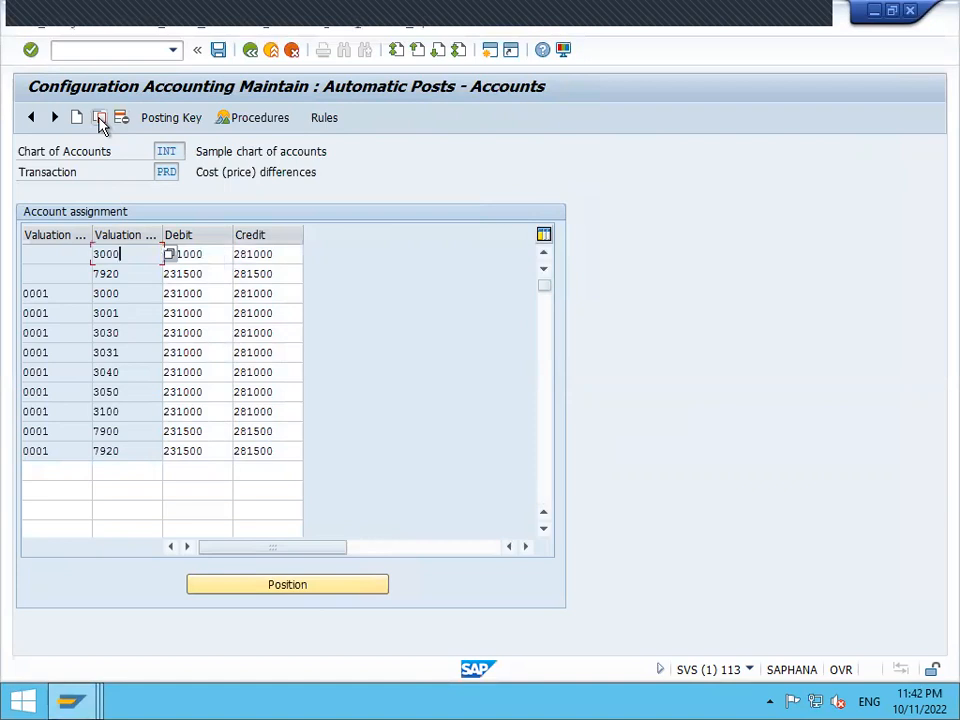
click(99, 118)
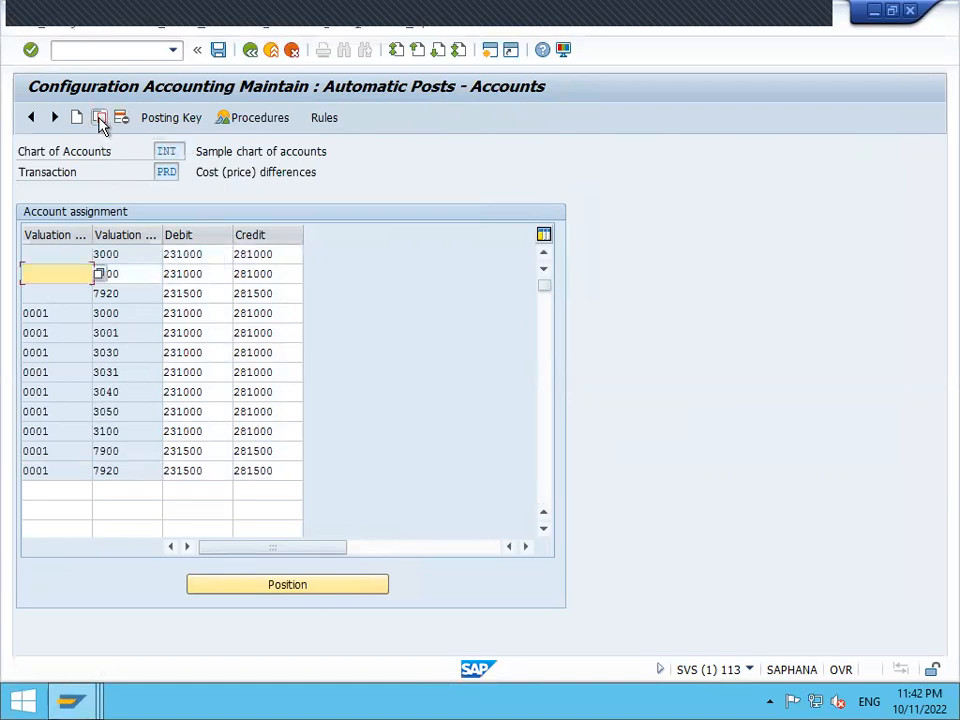
click(130, 274)
key(BackSpace)
text(3)
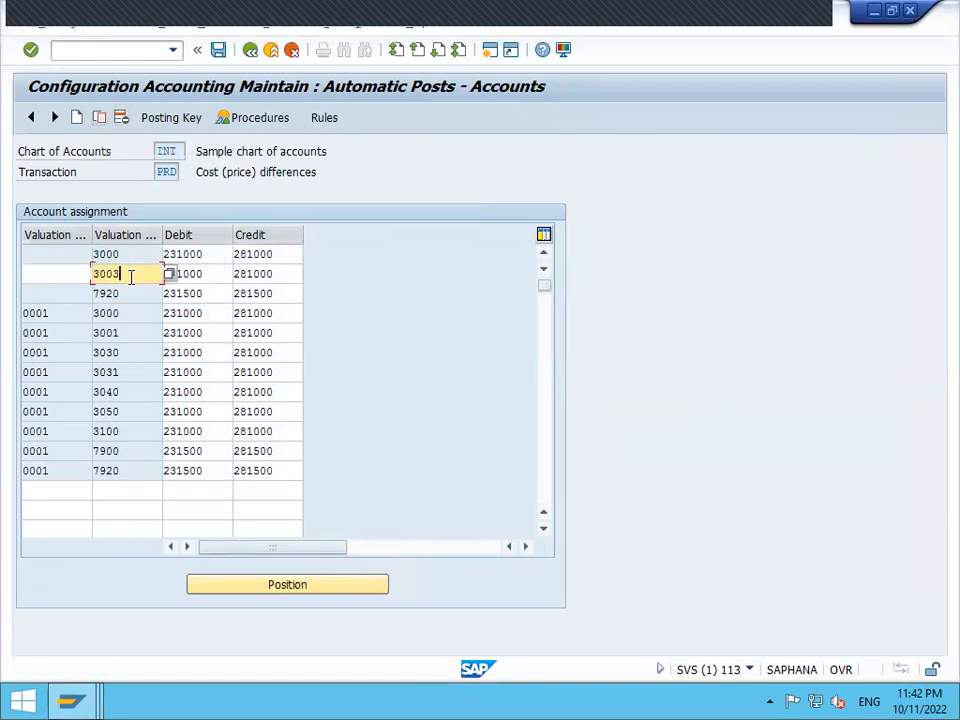
Check the debit and credit accounts of the new line, save PRD to customizing request SVSK900112, and exit to SAP Easy Access
click(219, 276)
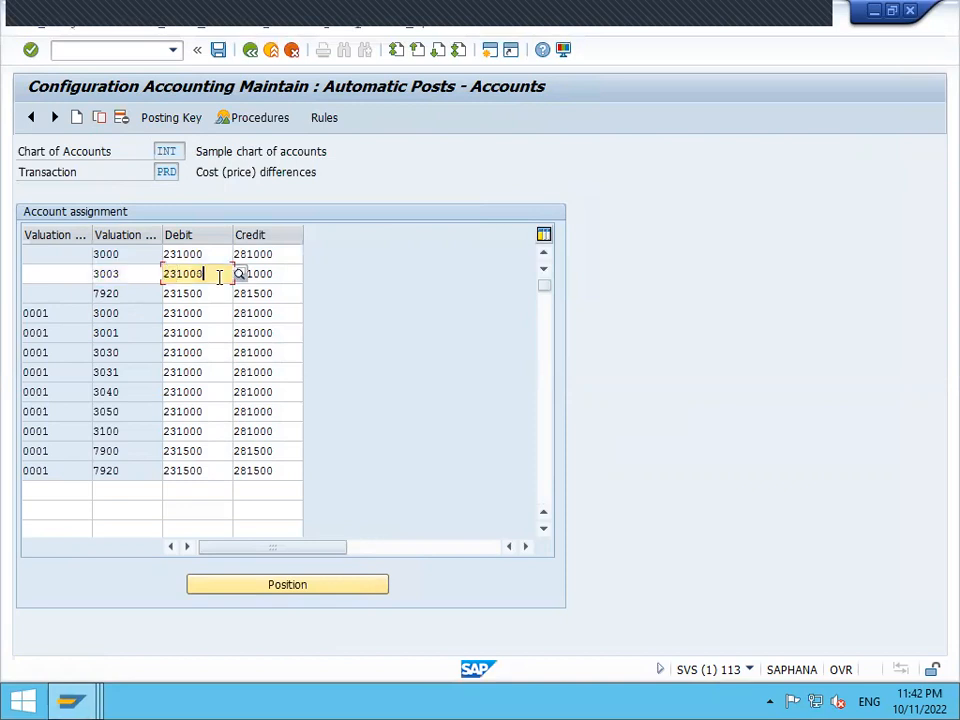
click(297, 270)
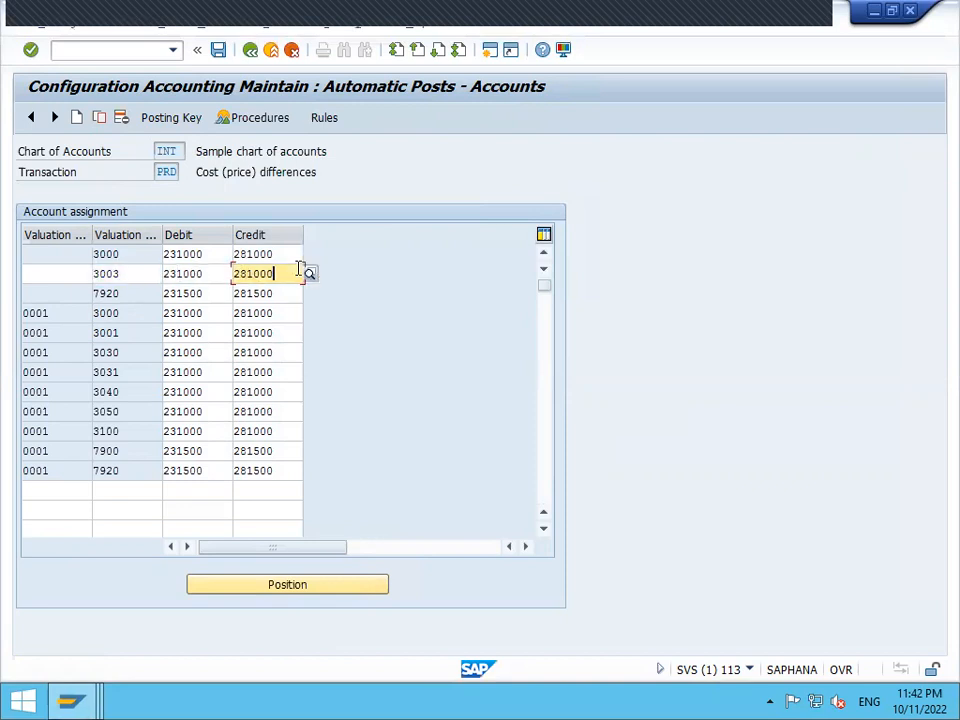
key(ctrl+s)
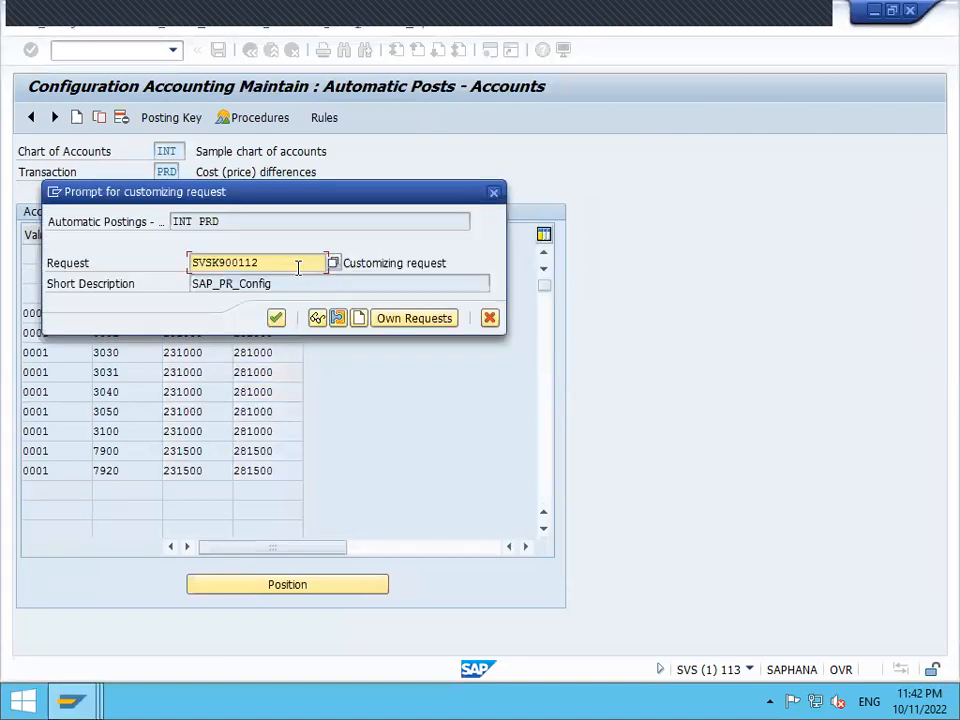
click(275, 318)
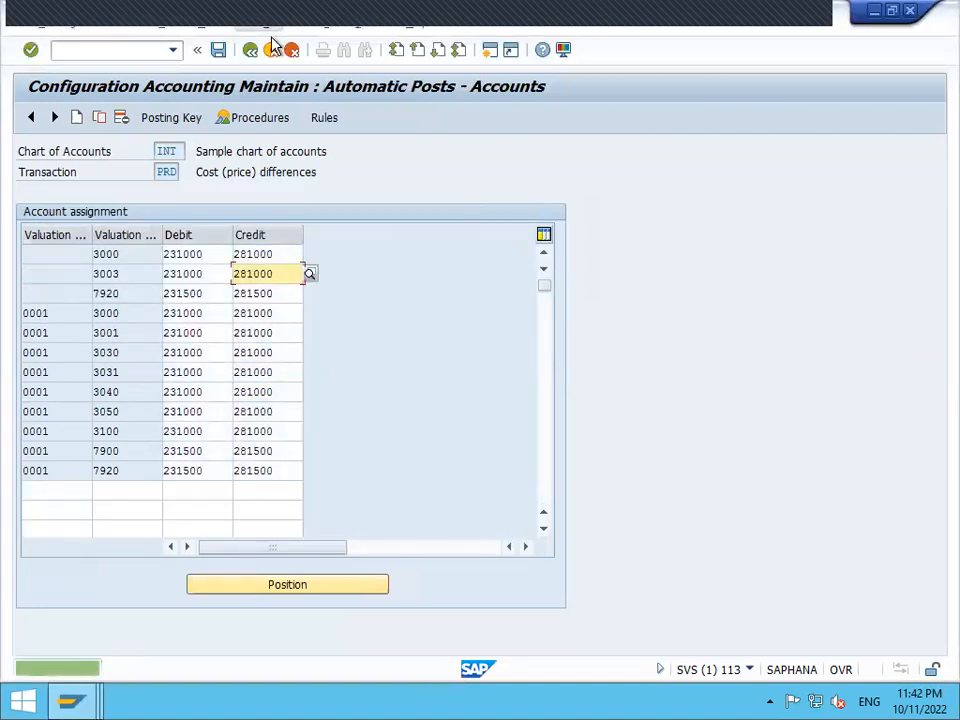
click(271, 49)
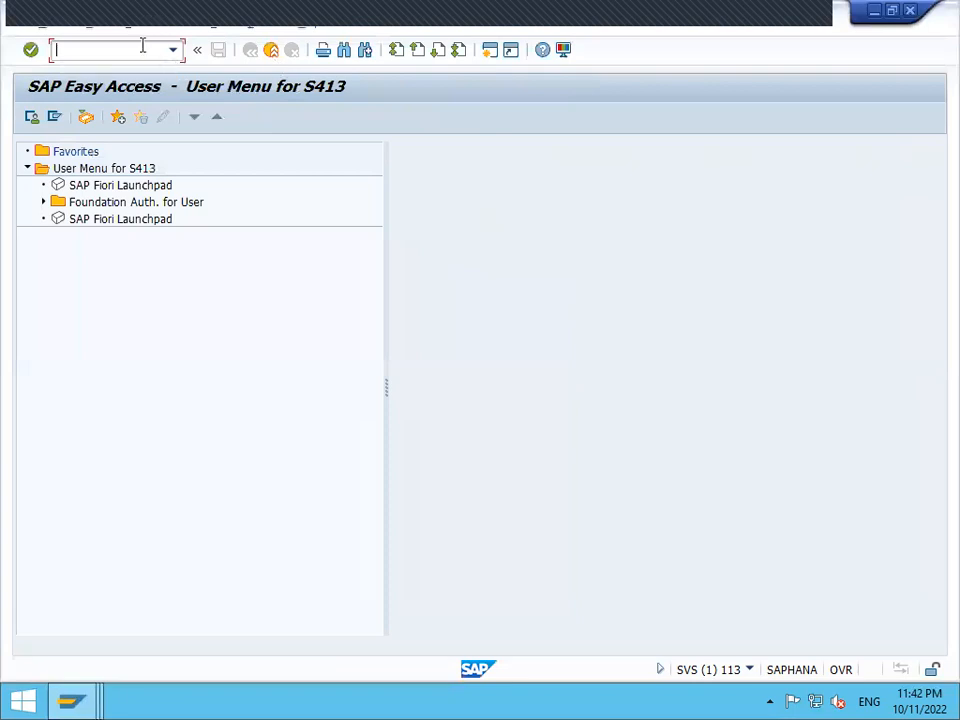
Run MIGO and load the purchase order for wheels d - 30 as a goods receipt with movement type 101
click(68, 50)
text(MIGO)
key(Return)
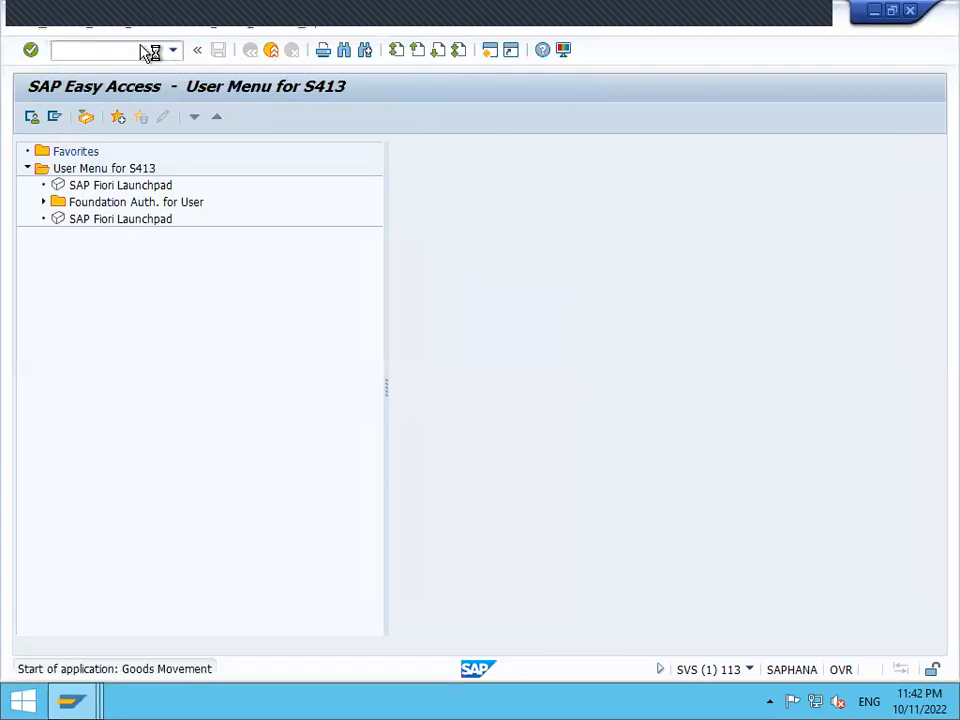
key(space)
key(Down)
key(Return)
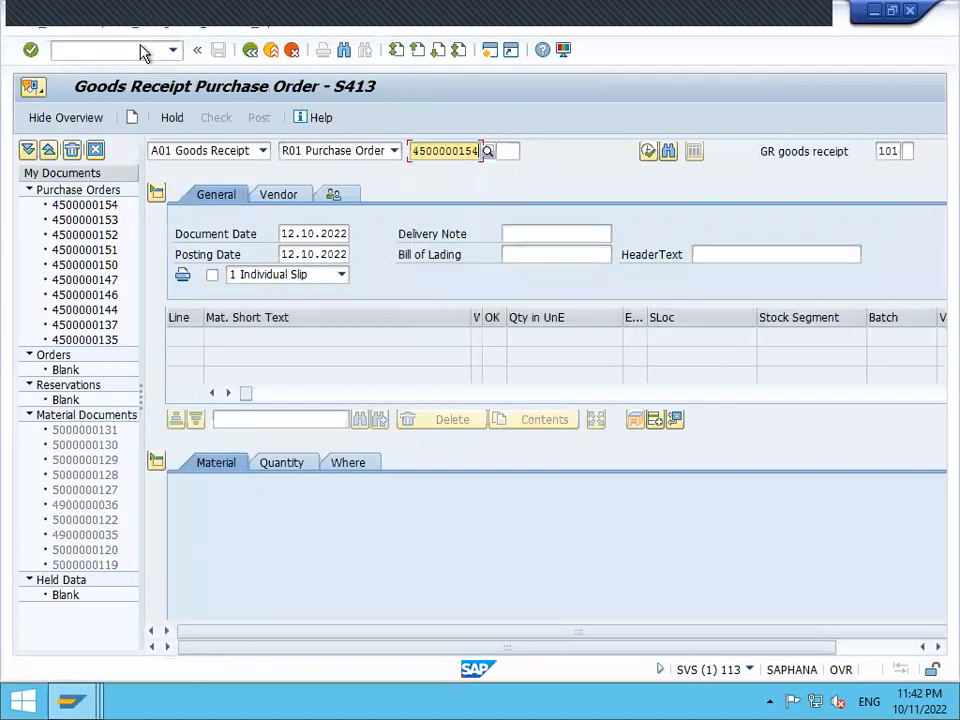
key(Return)
Mark the wheels d - 30 item as OK, post the goods receipt, and exit to SAP Easy Access
click(655, 419)
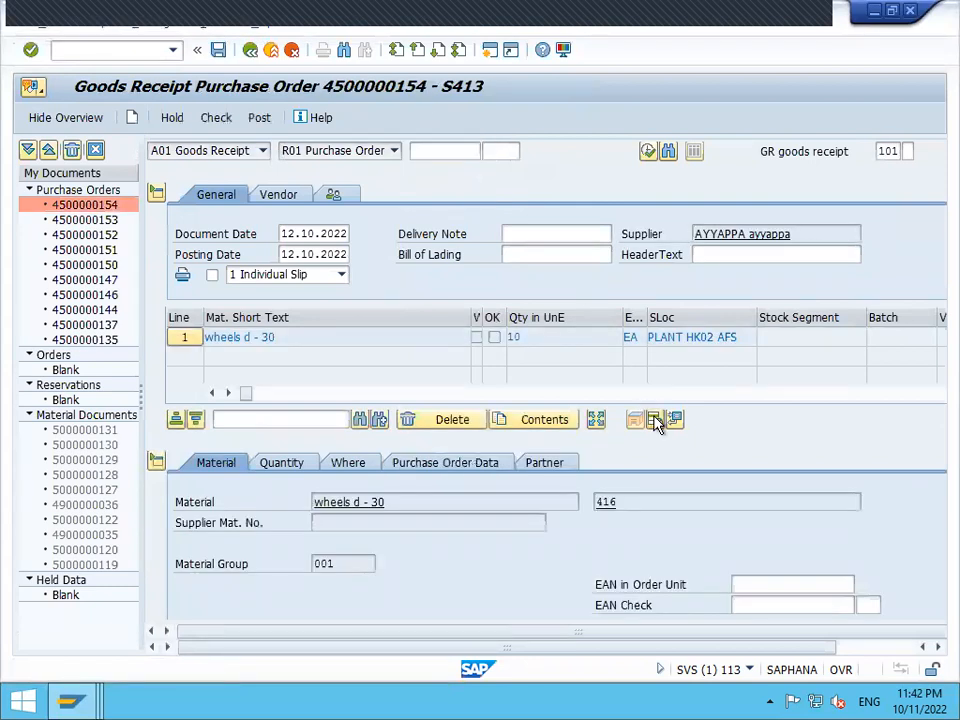
click(495, 339)
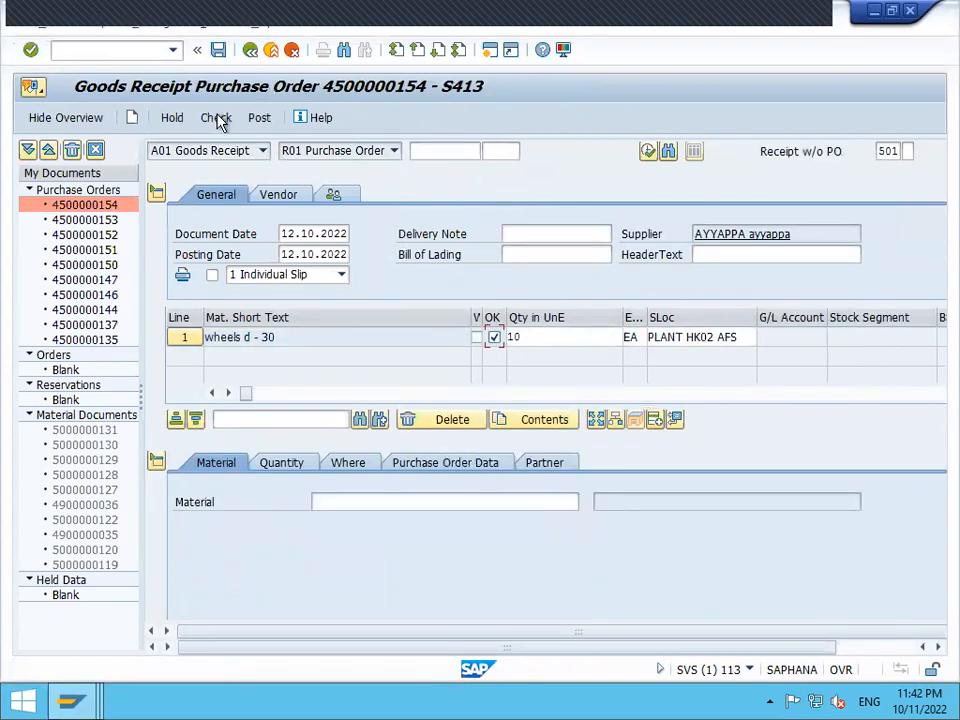
click(259, 118)
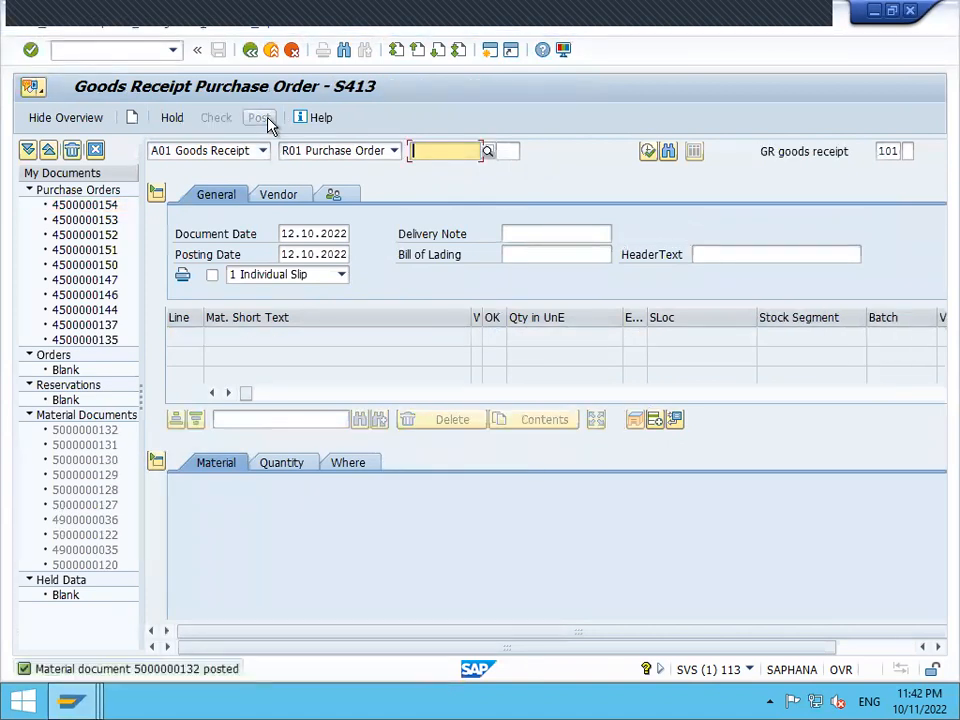
click(271, 50)
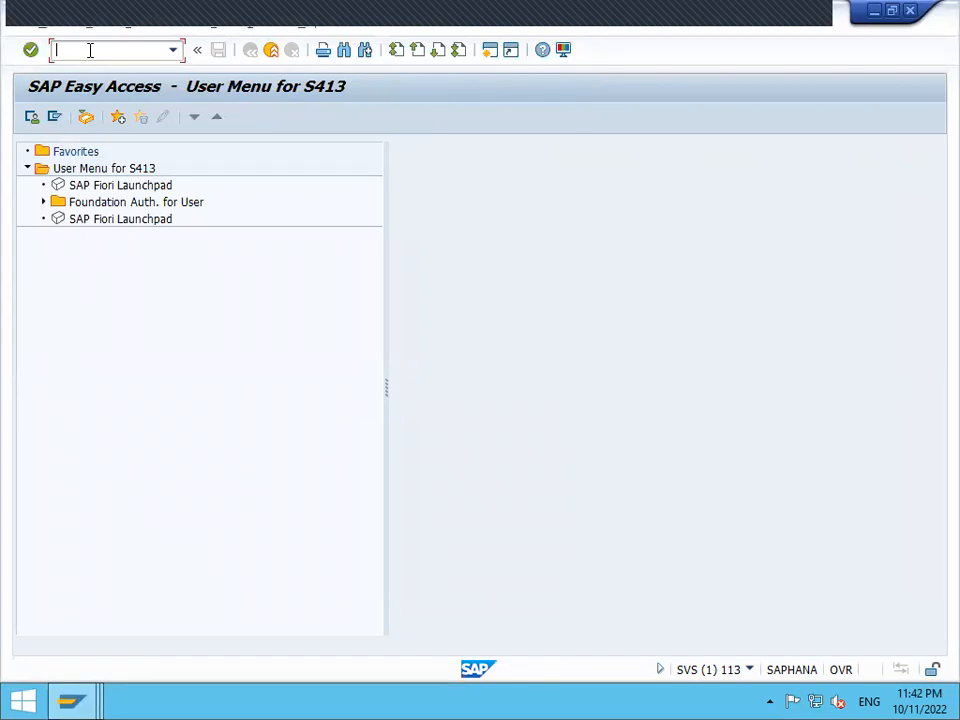
Run MIRO for company code HK02 and set the invoice date to 11.10.2022
text(MIRO)
key(Return)
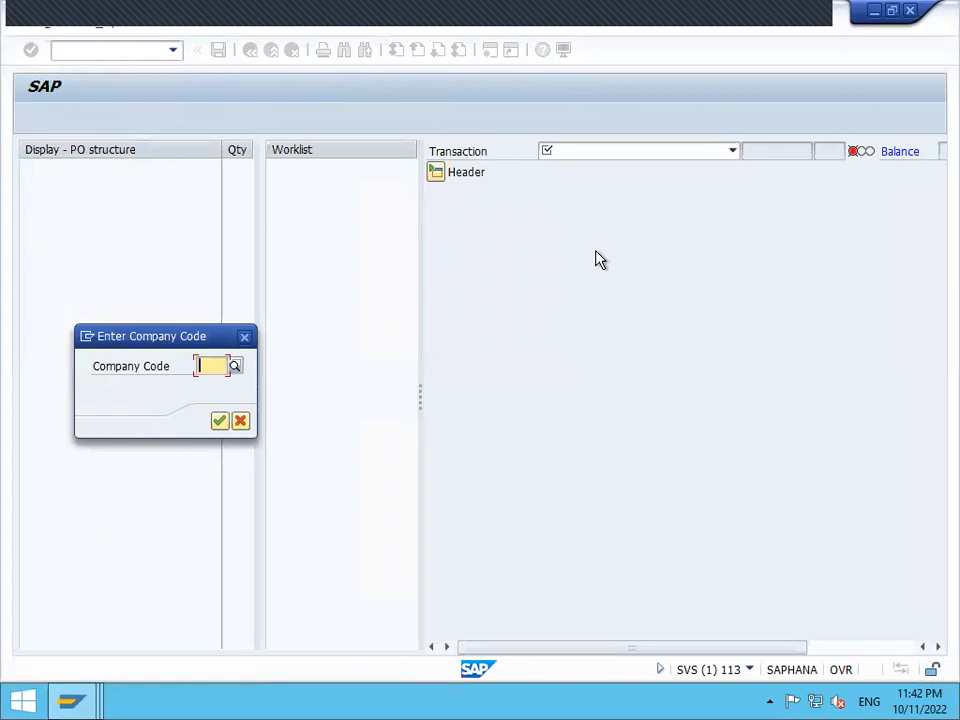
text(HK0)
key(Return)
key(Return)
key(space)
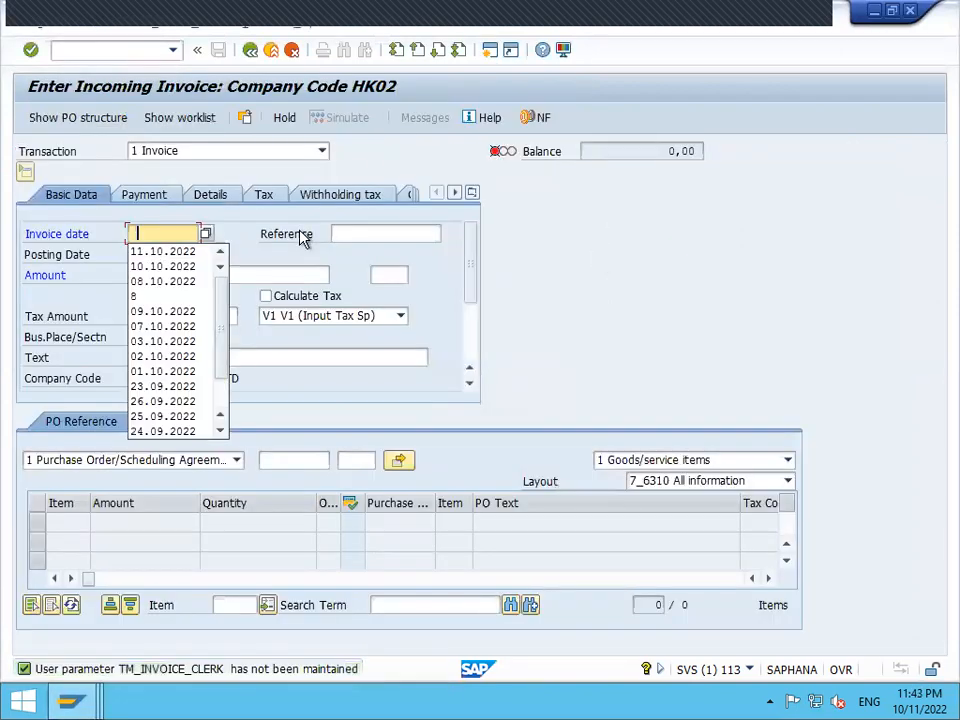
key(Down)
key(Return)
key(Return)
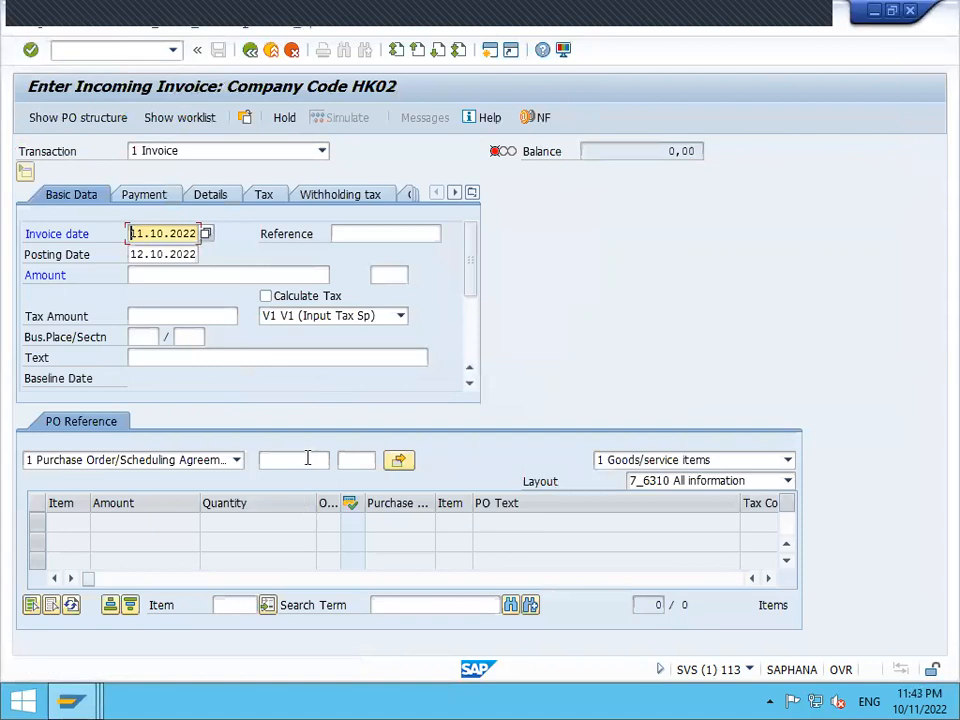
Enter the wheels d - 30 purchase order number as the invoice's PO reference and load its item
click(308, 458)
key(ctrl+v)
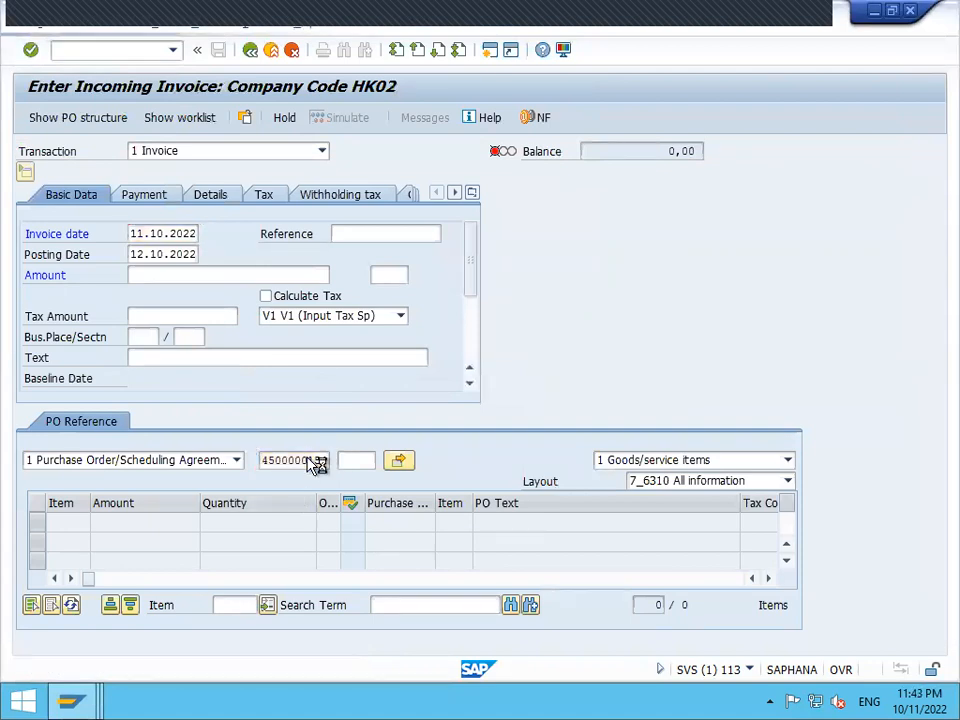
key(Return)
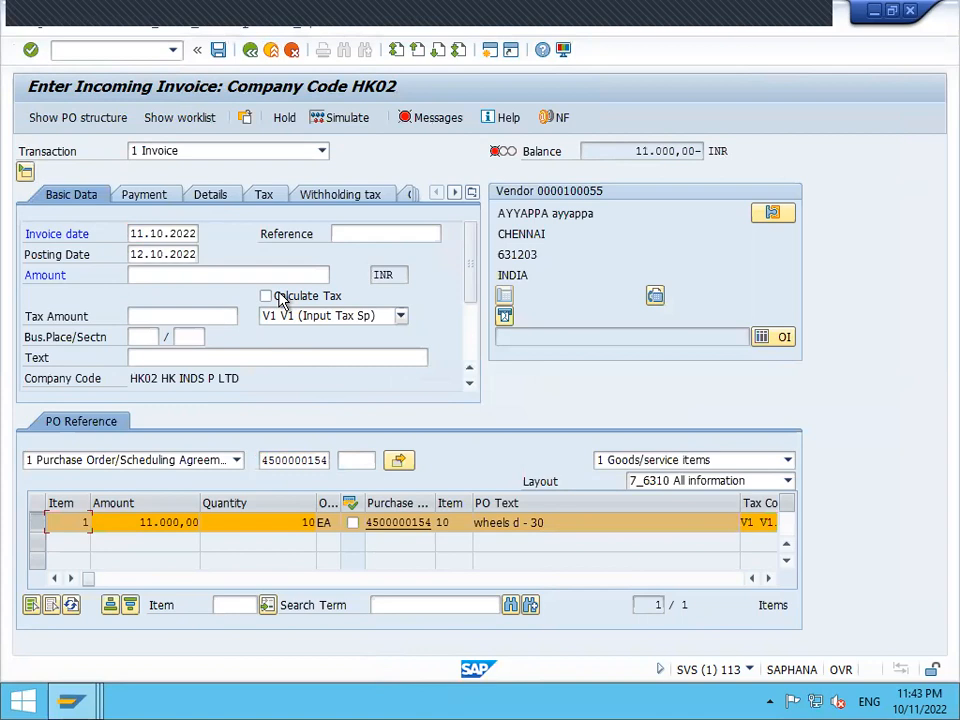
Enable tax calculation for the invoice and set the payment baseline date to 13.10.2022
key(Return)
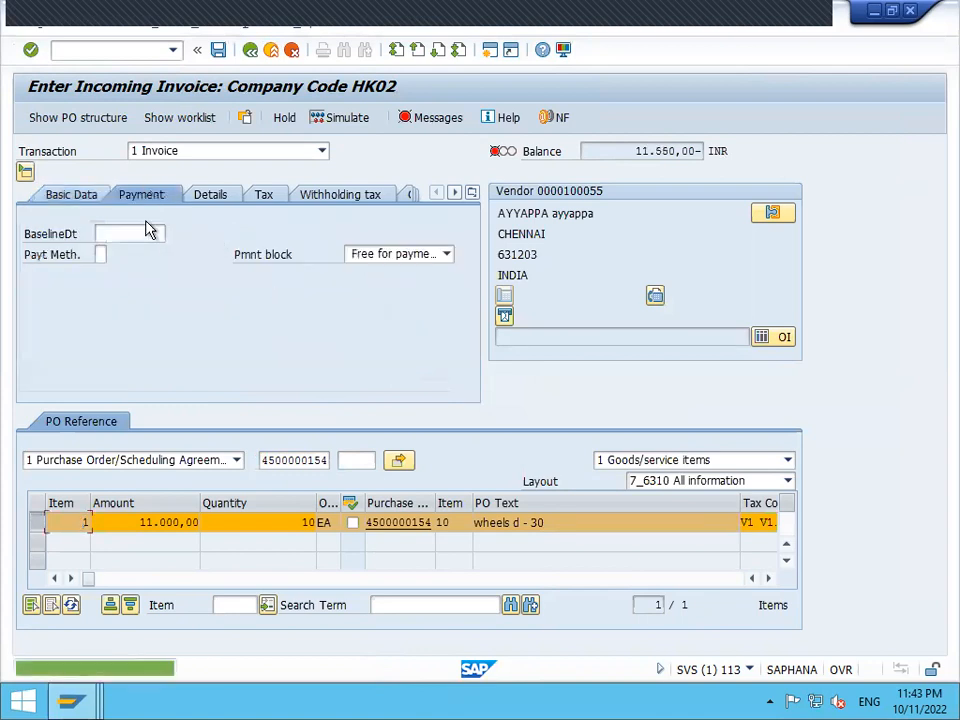
click(144, 233)
key(Down)
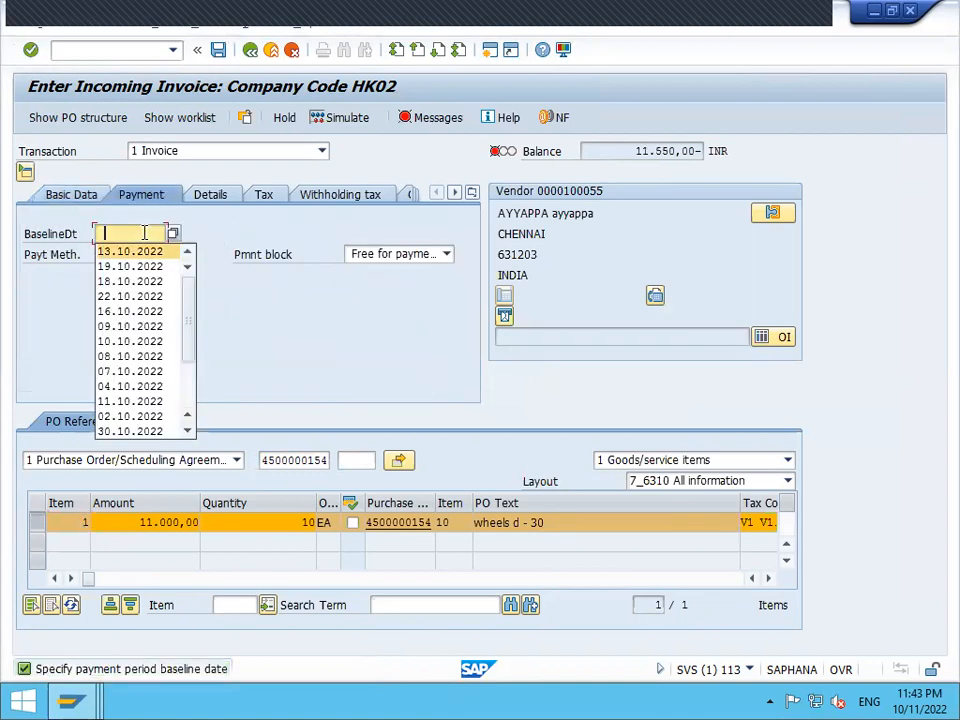
key(Return)
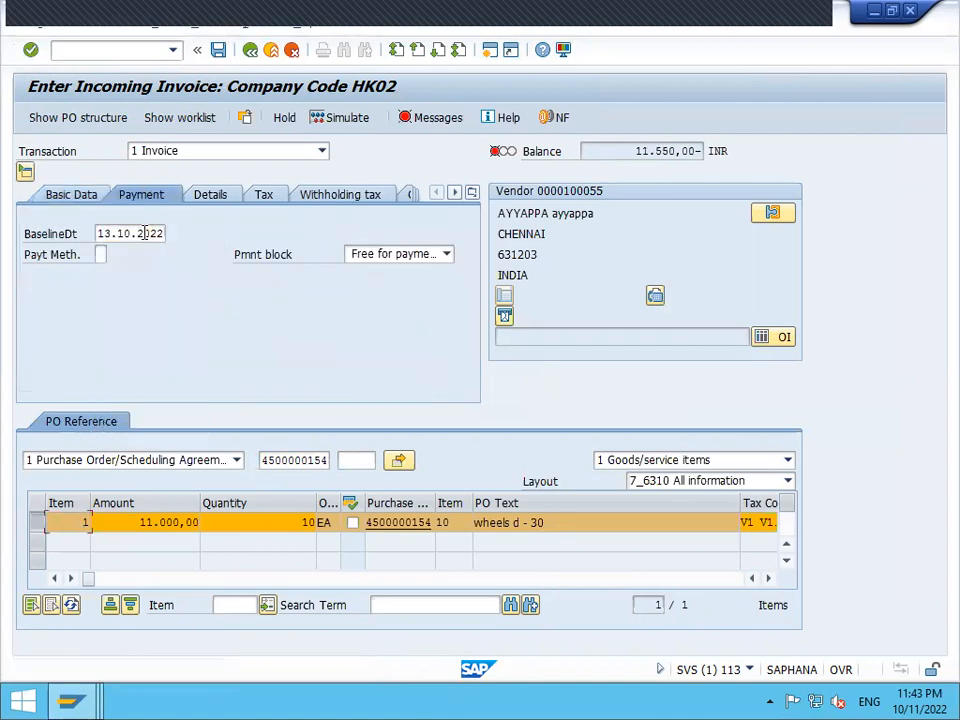
Return to the invoice's basic data and set the amount to 11550 INR
click(66, 200)
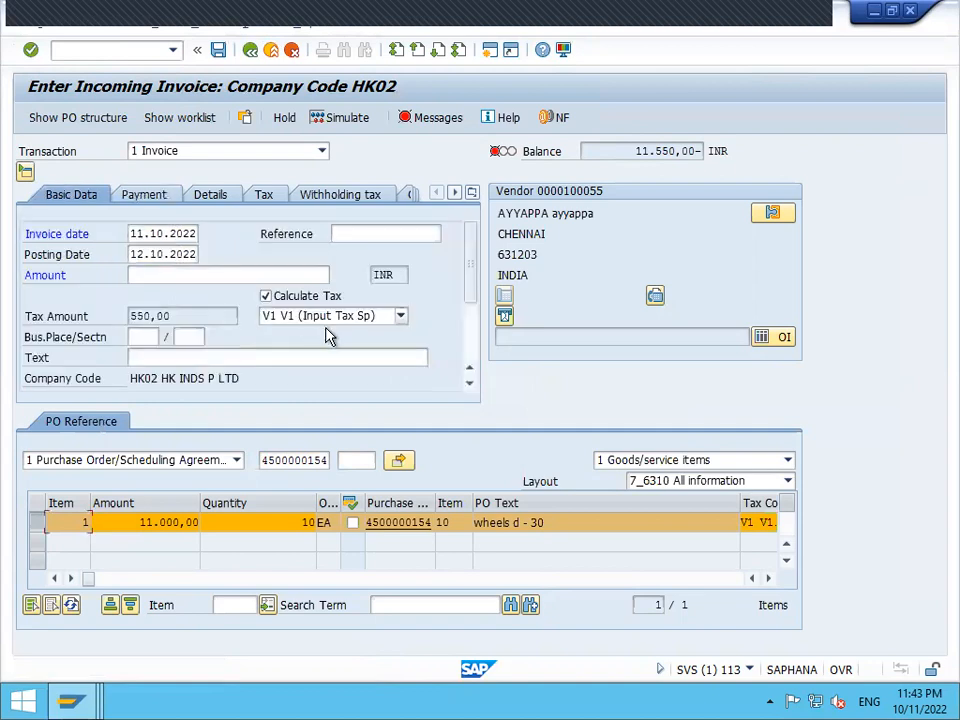
click(217, 277)
text(11550)
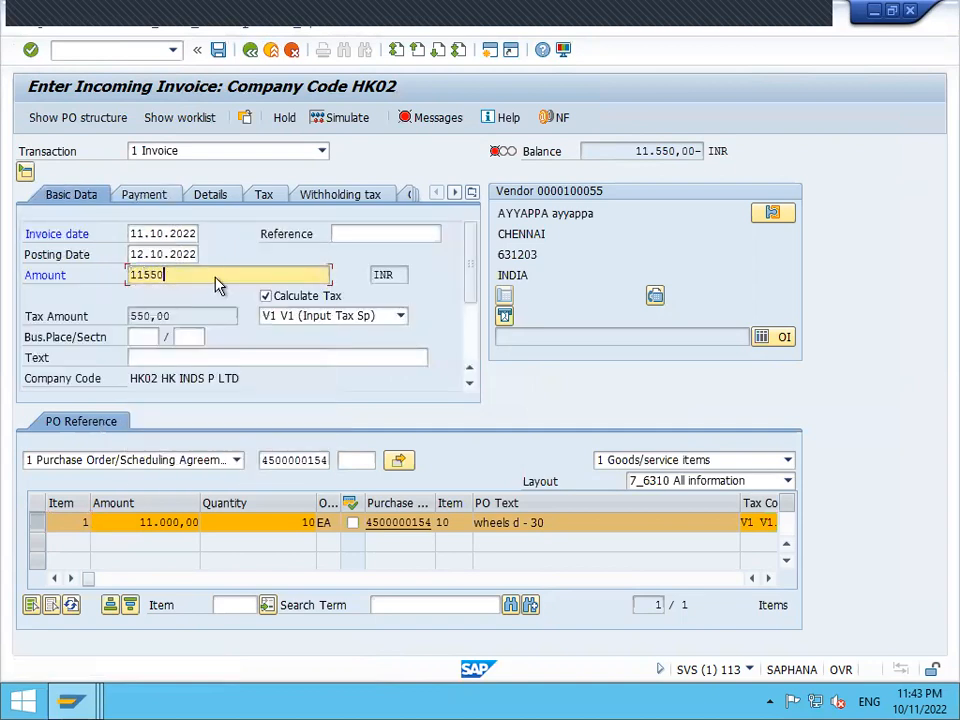
key(Return)
Set the invoice's business place to HK02 and its section to SSS1
click(142, 337)
key(Down)
key(Down)
key(Return)
key(Tab)
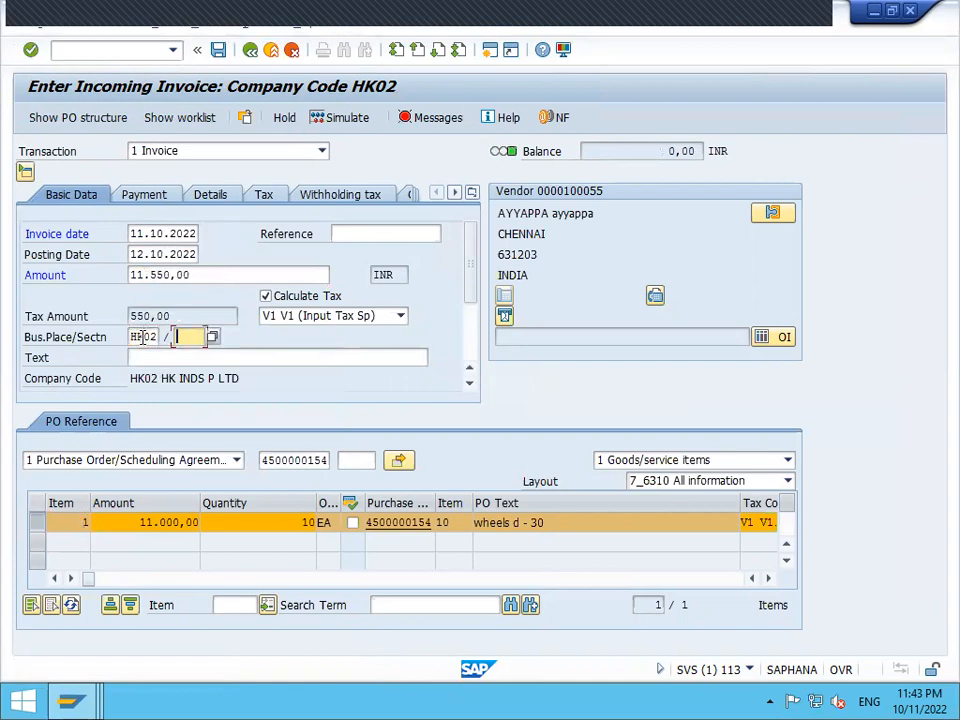
key(Down)
key(Down)
key(Return)
key(Return)
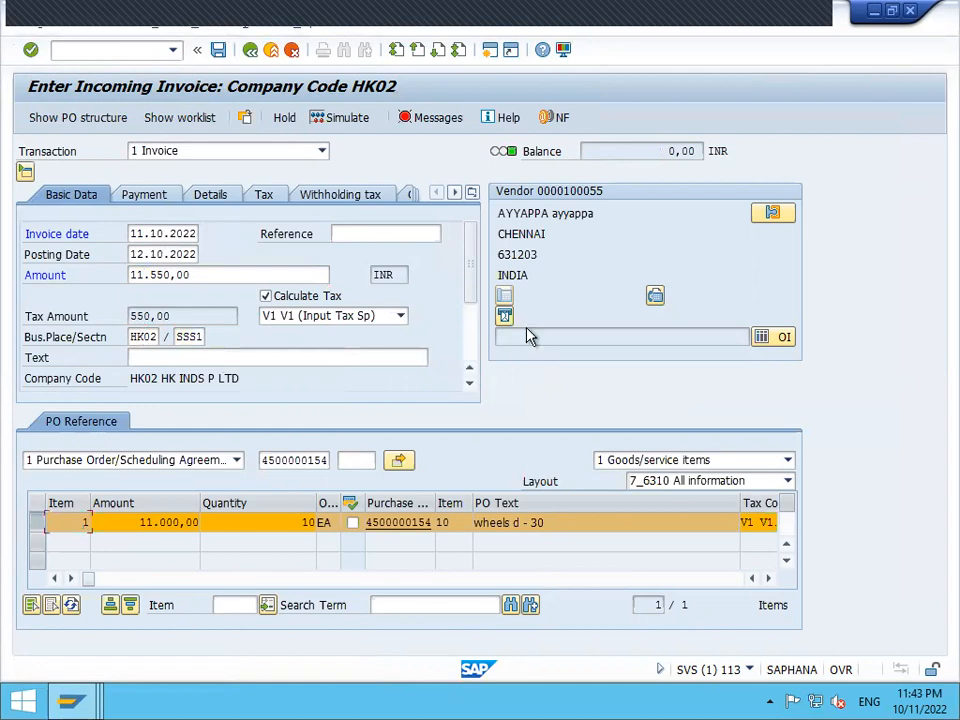
Set the place of supply to 22 and post the incoming invoice
scroll(467, 390, down, 3)
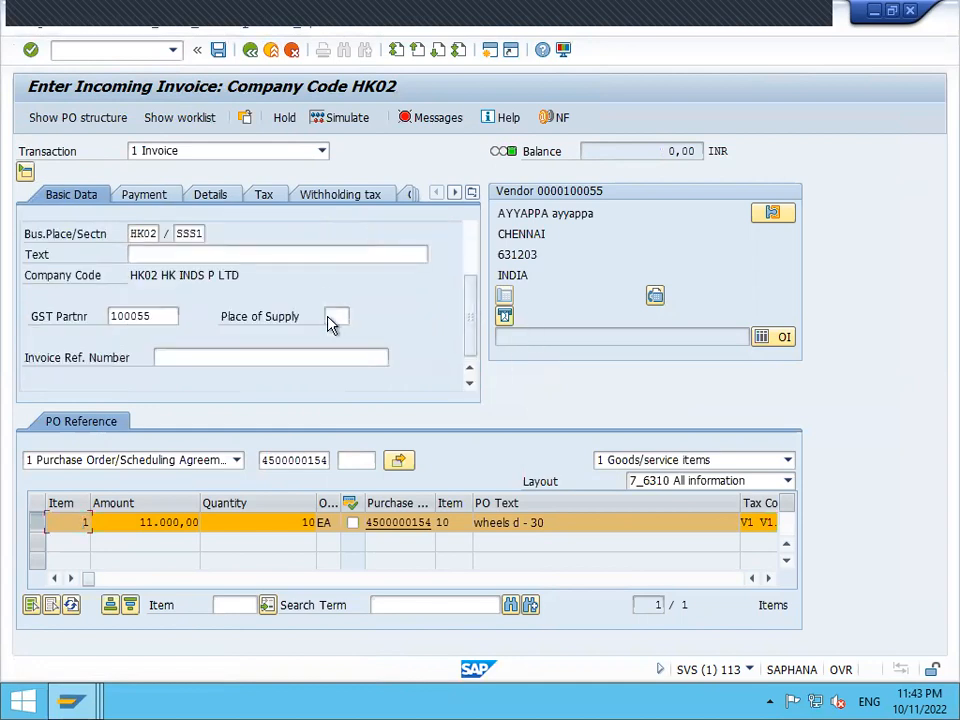
click(330, 317)
text(22)
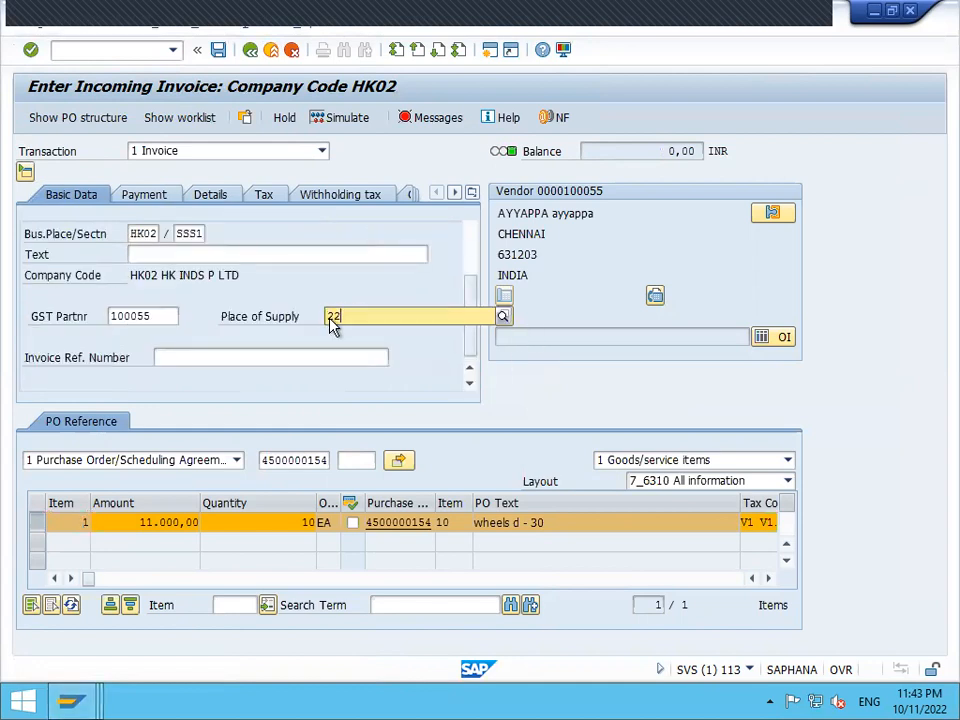
key(Return)
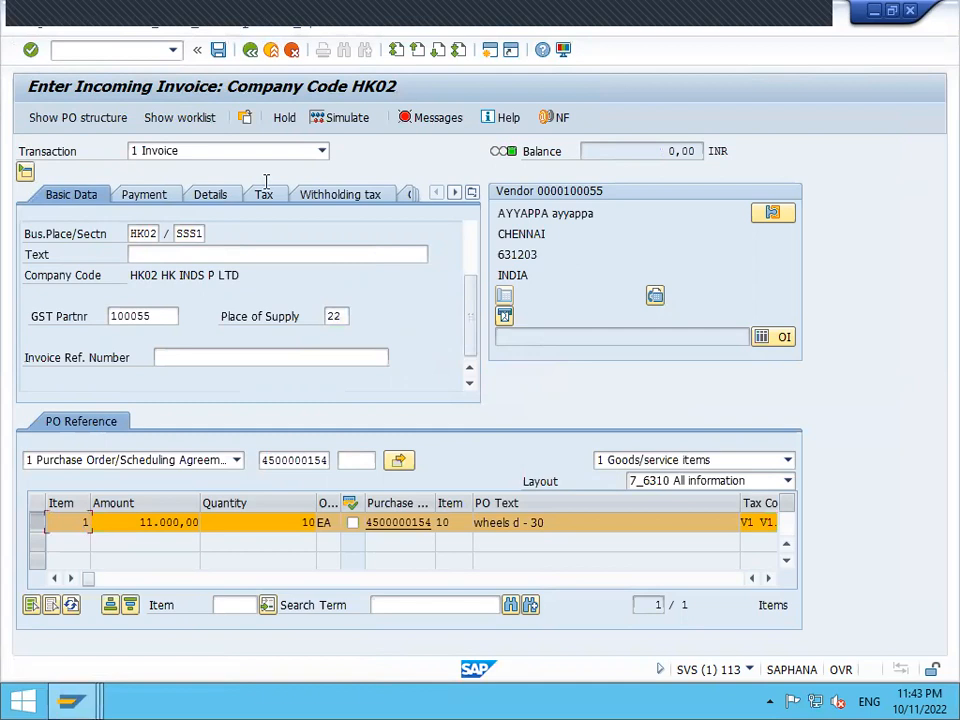
click(218, 54)
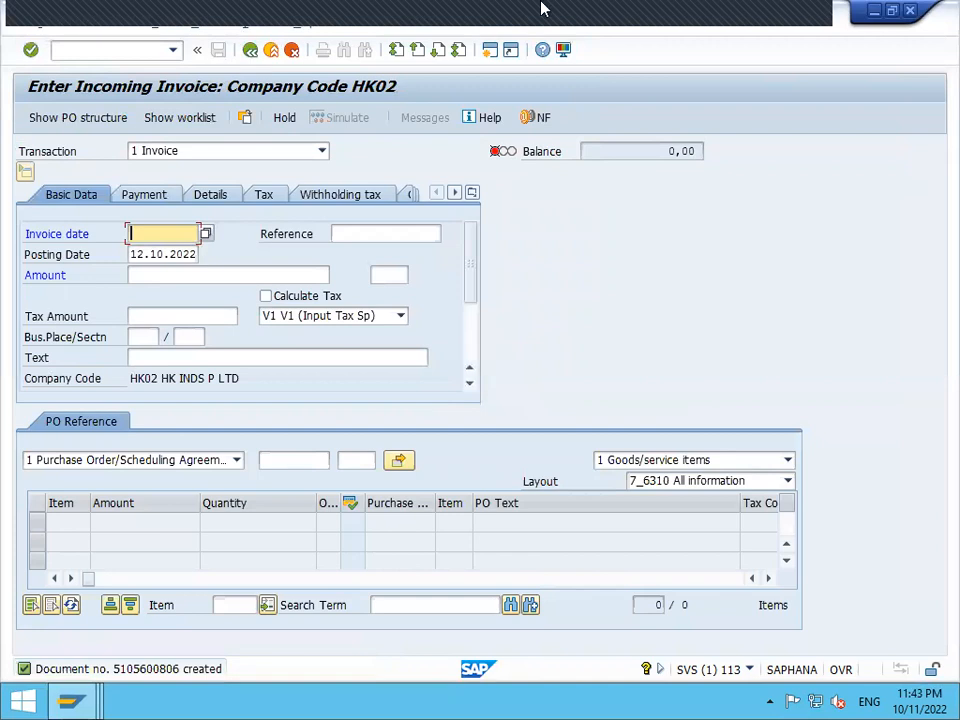
Switch to the Excel incident list and set the status of incident SAP-MM-1012 to Closed
click(738, 107)
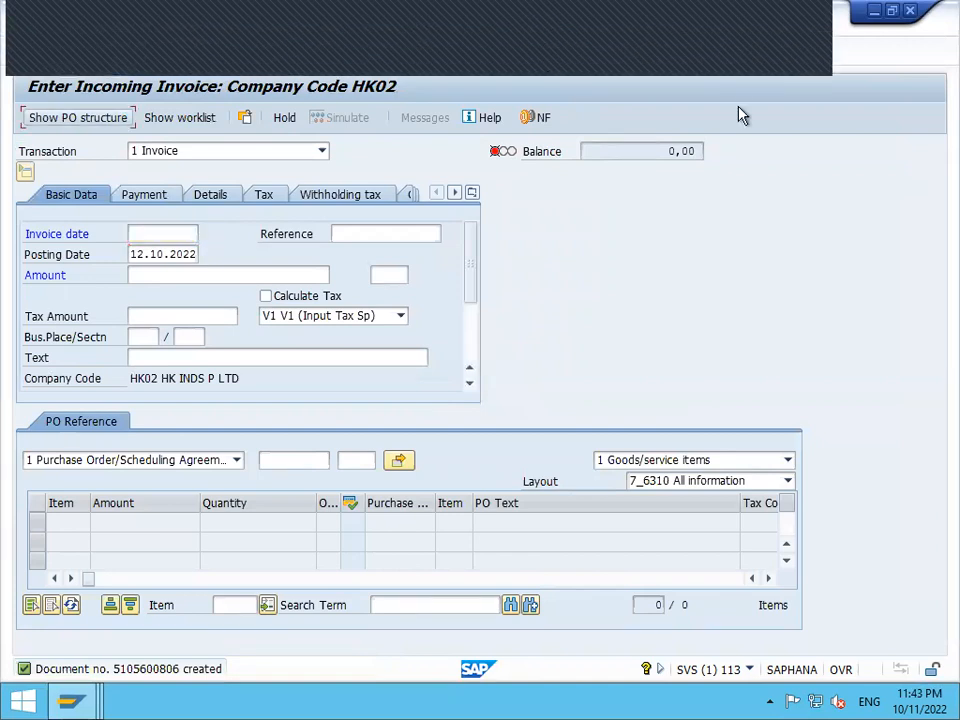
click(602, 240)
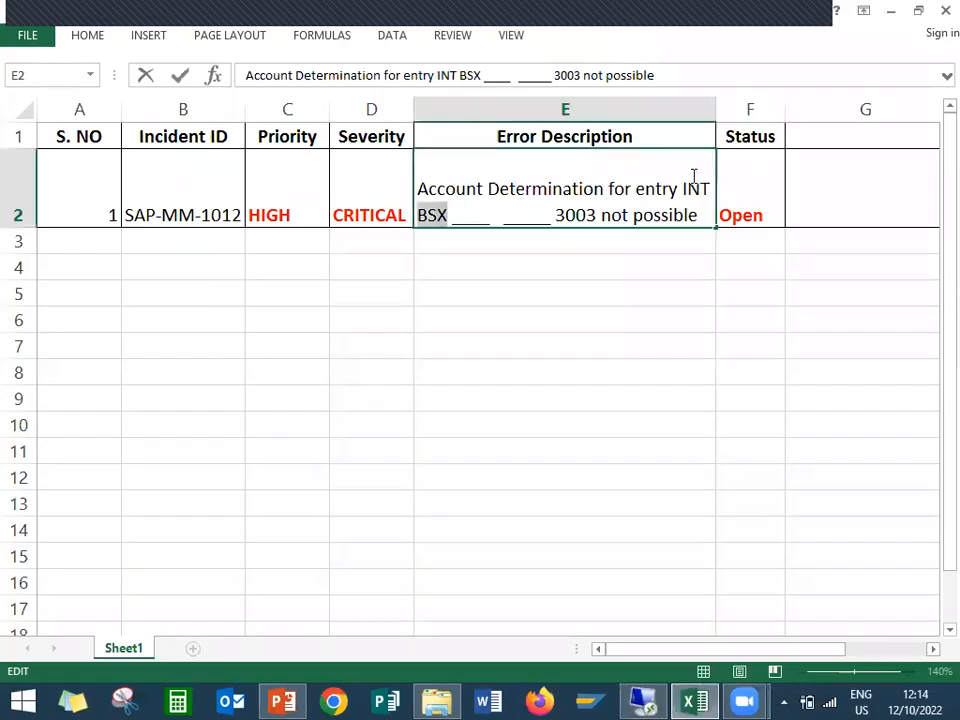
click(747, 190)
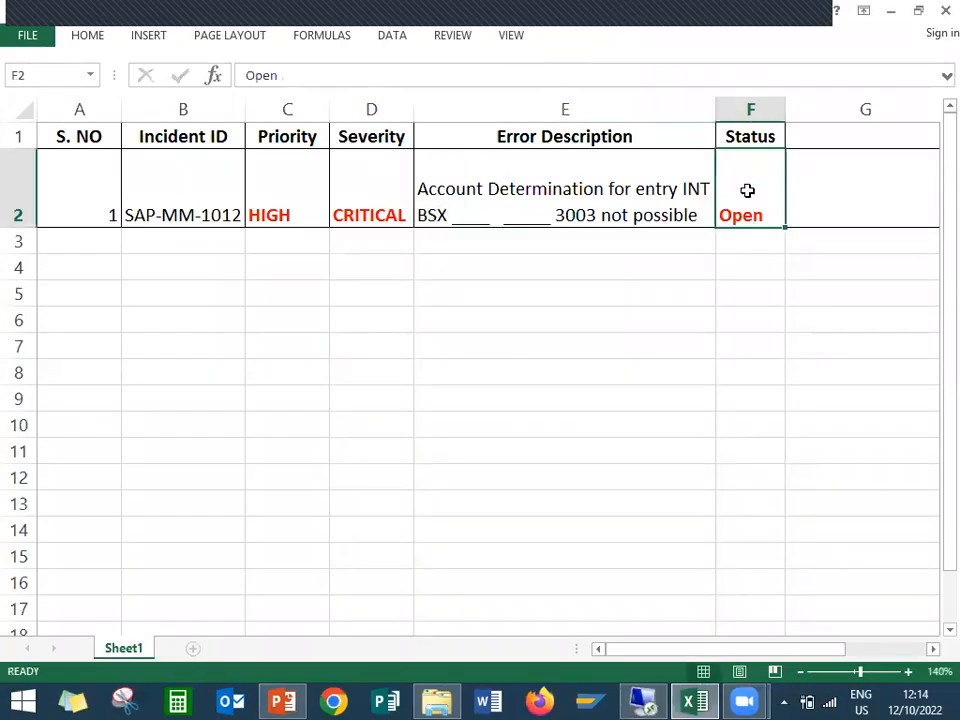
text(cLOSED)
key(Return)
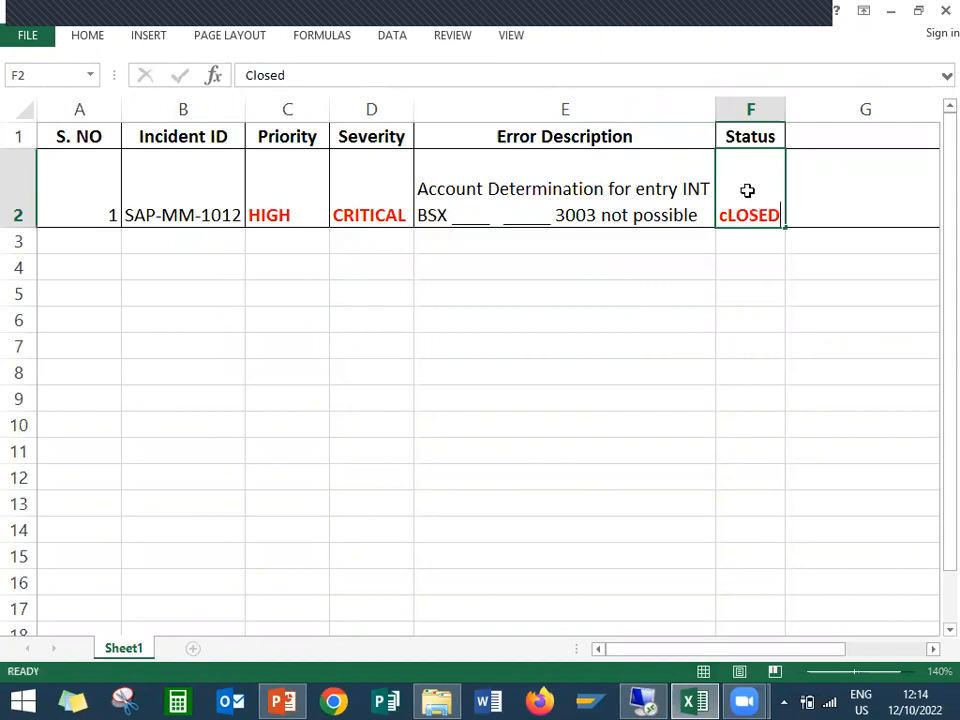